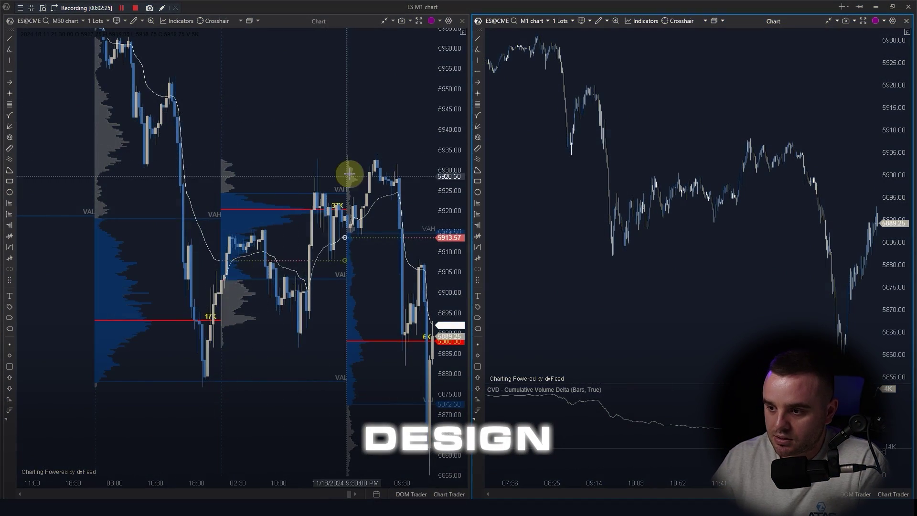
Examine the latest candles of the ES M30 chart up close, down to the footprint's volume and delta figures at each price.
drag(371, 131, 236, 96)
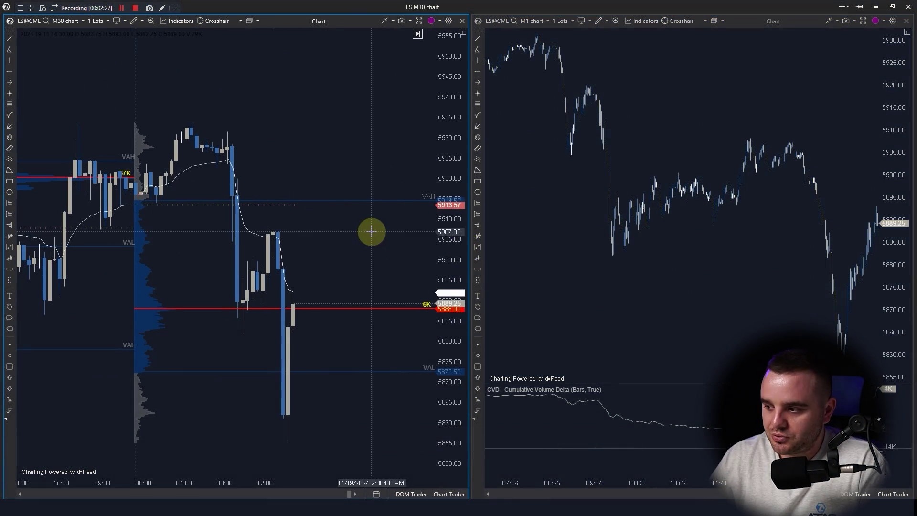
scroll(716, 285, up, 10)
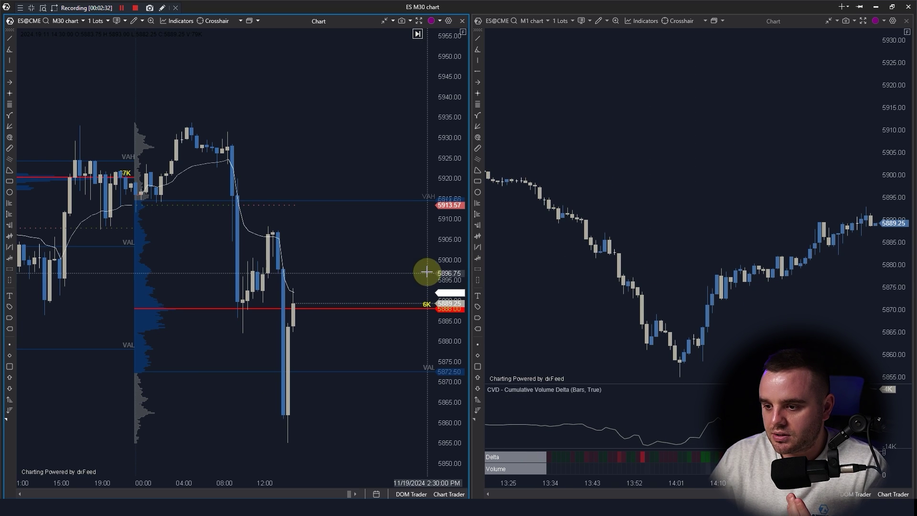
scroll(380, 249, up, 6)
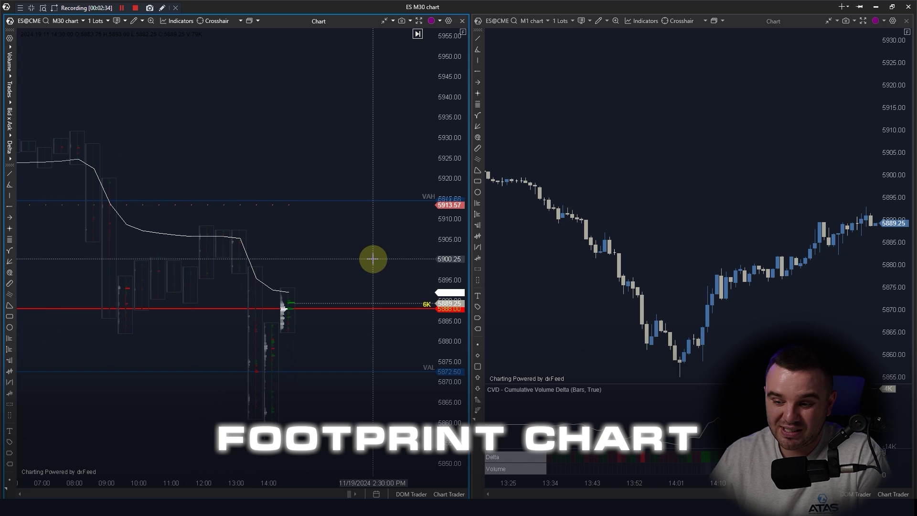
drag(446, 412, 448, 229)
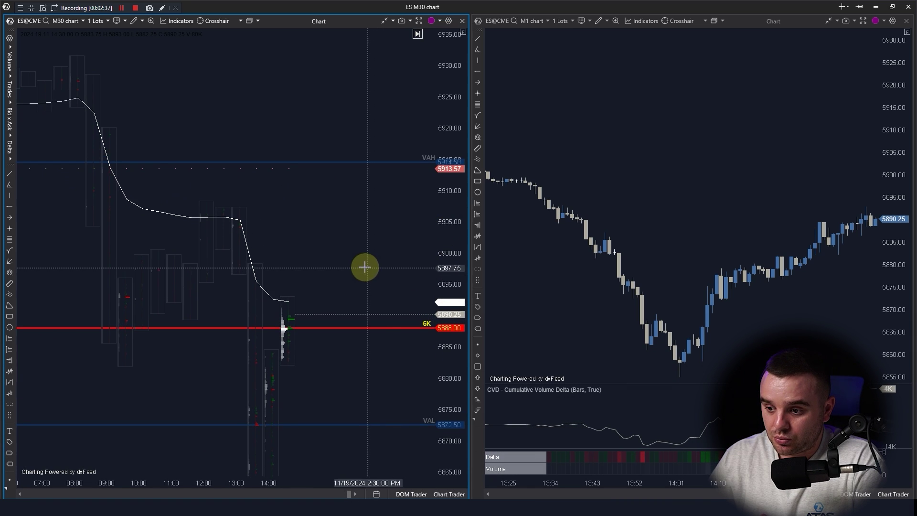
drag(325, 267, 362, 190)
scroll(385, 218, down, 5)
scroll(389, 225, up, 5)
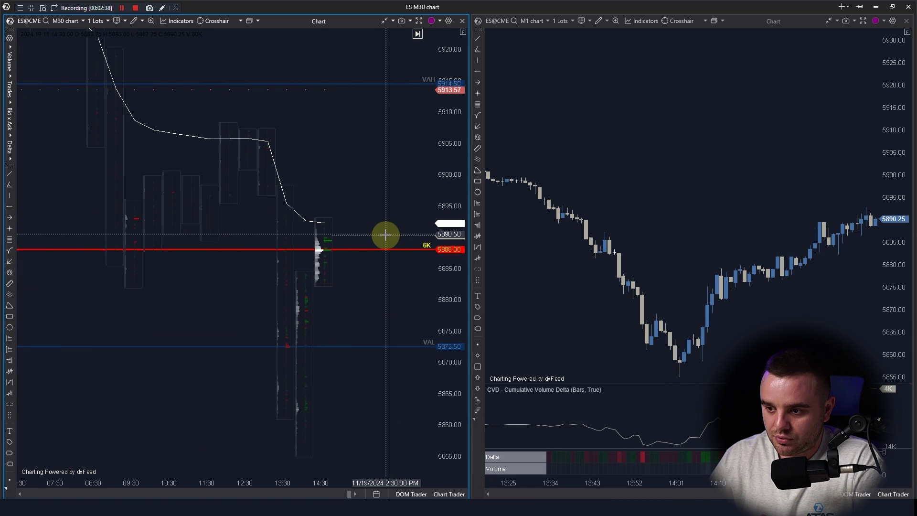
drag(453, 432, 451, 107)
scroll(334, 382, up, 5)
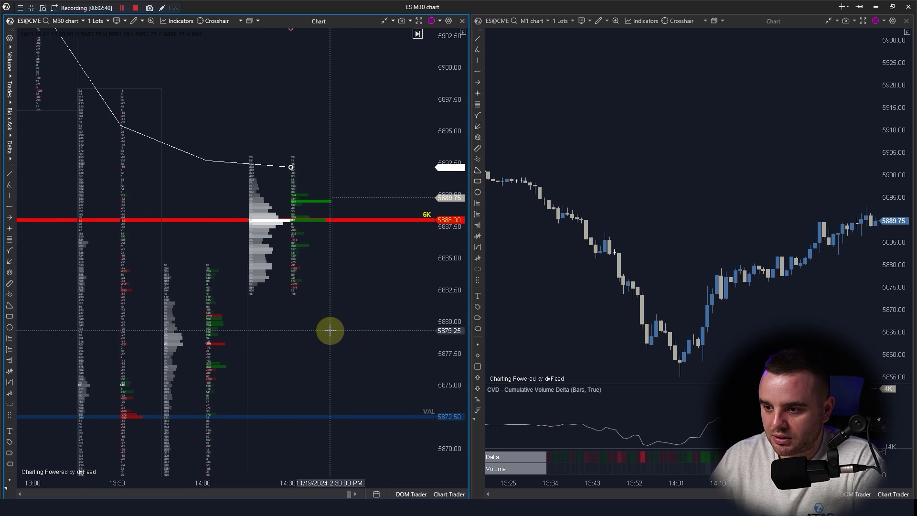
drag(442, 410, 454, 101)
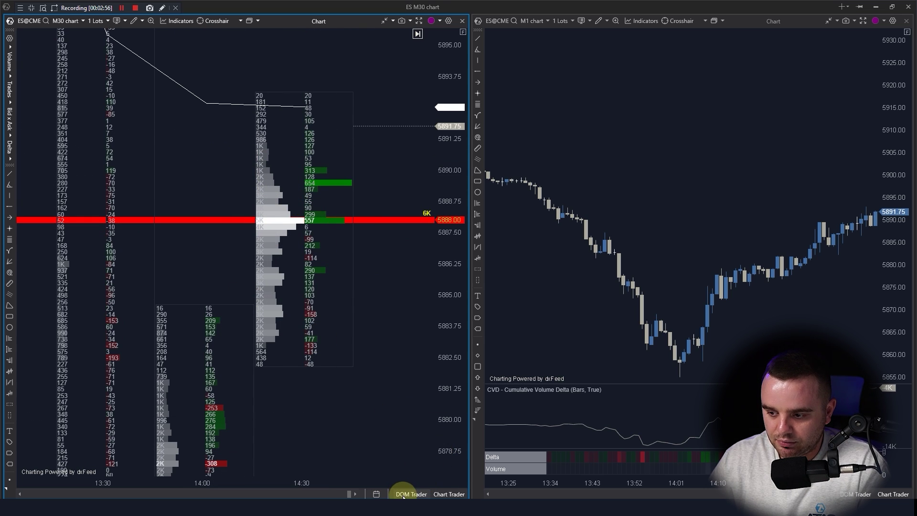
Display the DOM Trader on the BTCUSDT M30 chart with its order volumes readable at each price level.
click(402, 496)
drag(122, 173, 382, 123)
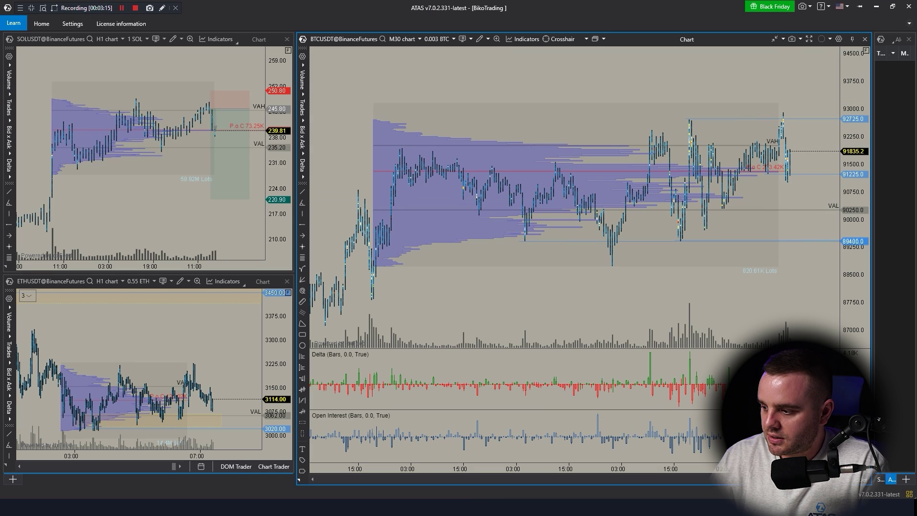
click(814, 276)
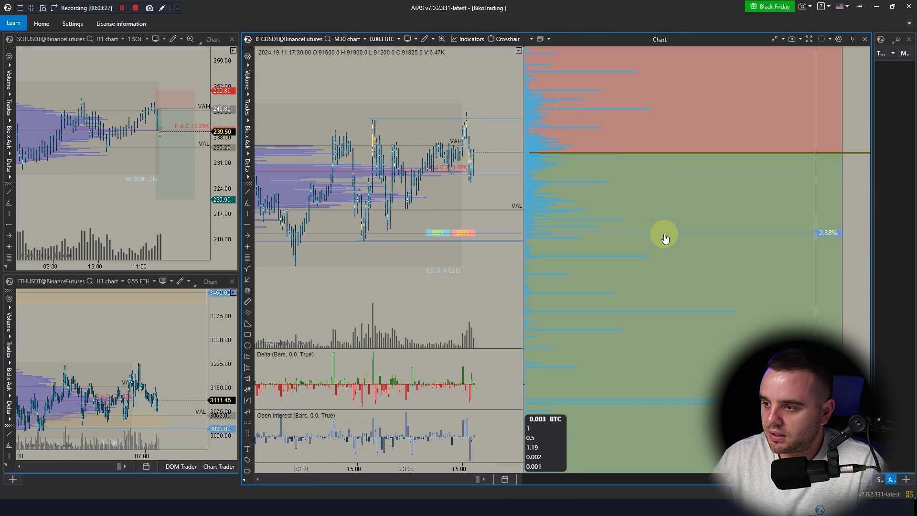
scroll(664, 235, up, 5)
scroll(657, 209, up, 10)
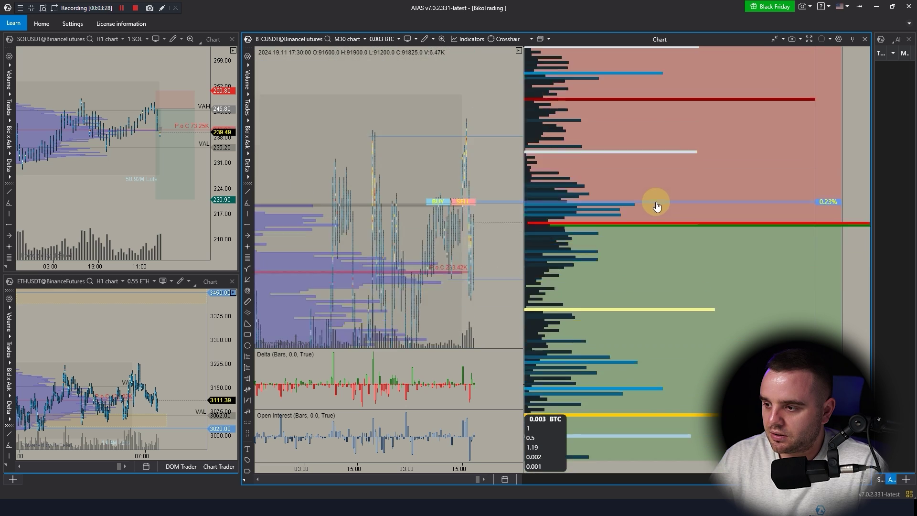
scroll(569, 213, up, 3)
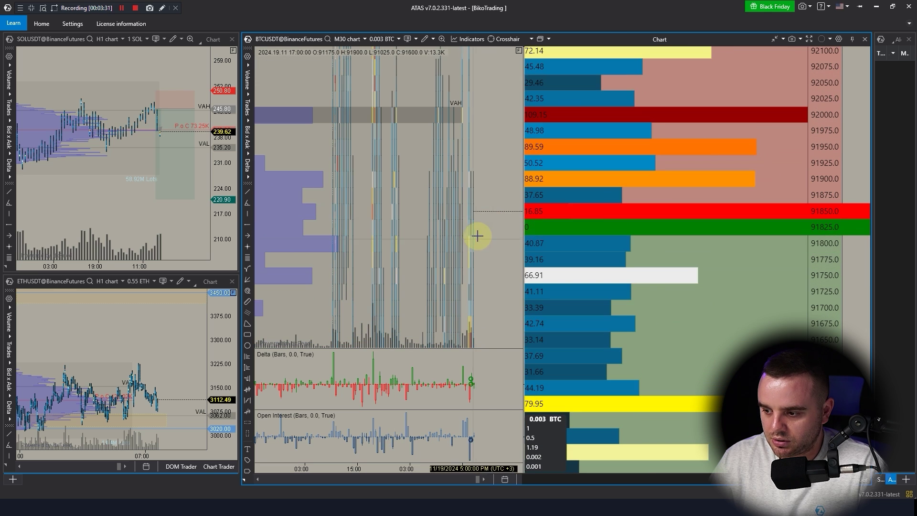
Preview the DOM Trader's Liquidity map mode and its Orderflow (blocks) mode.
click(790, 479)
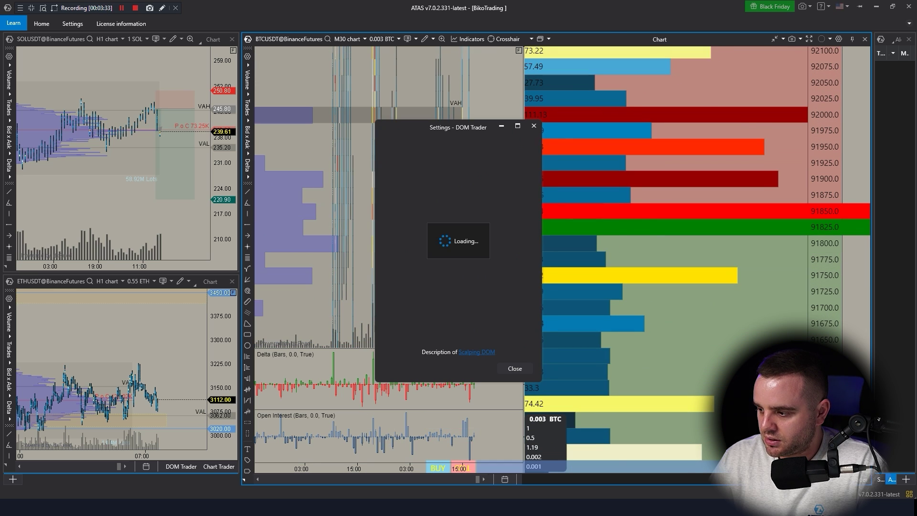
click(465, 176)
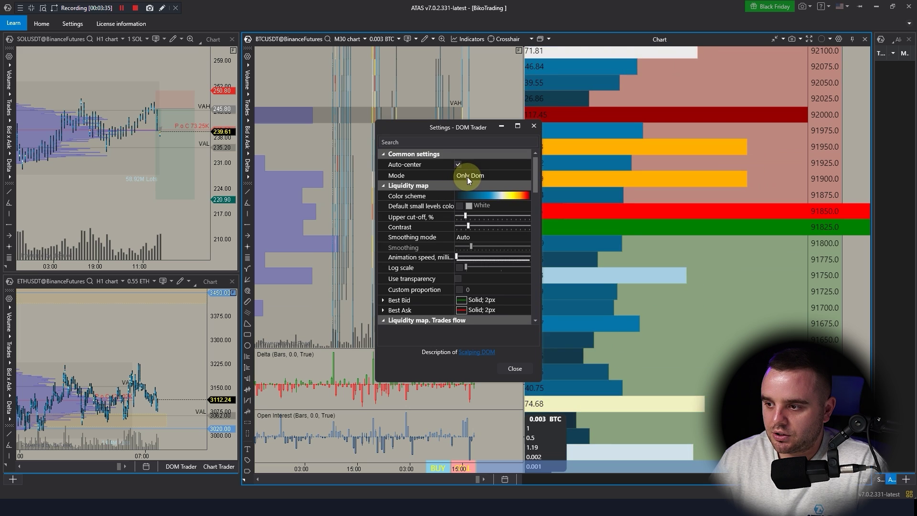
click(471, 177)
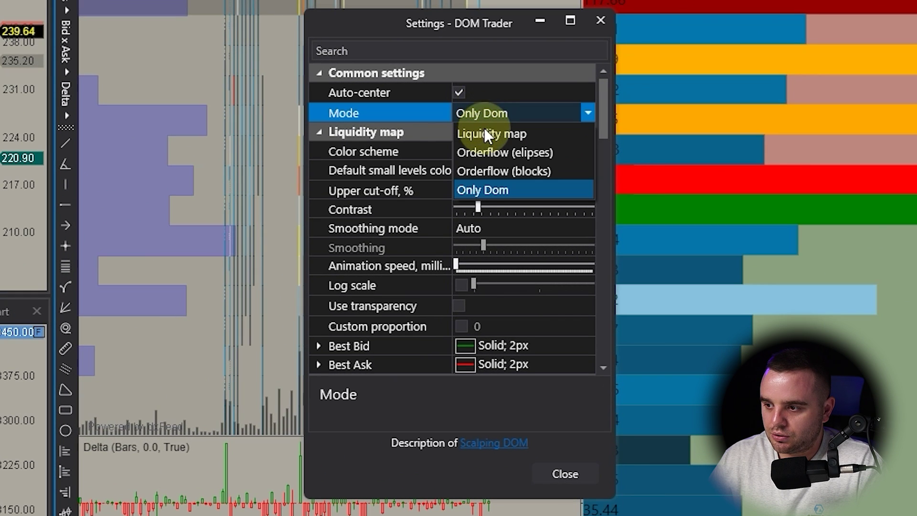
click(485, 131)
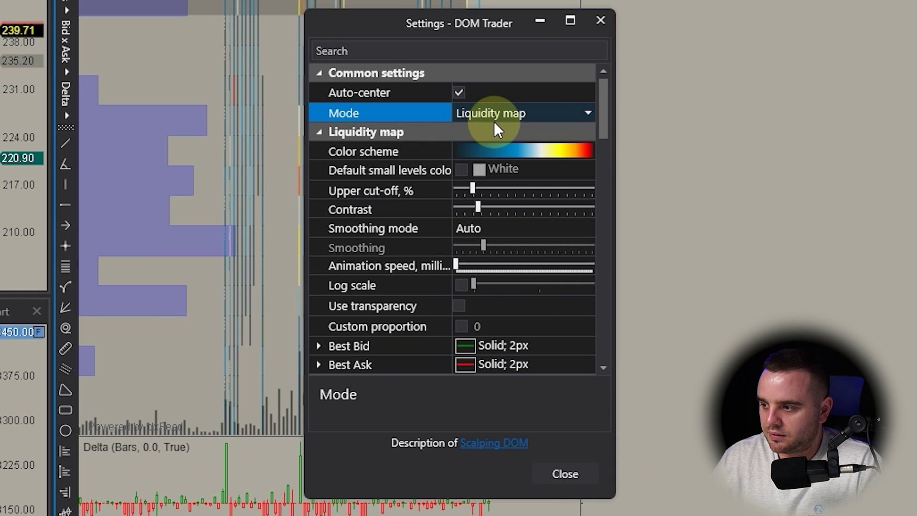
click(481, 116)
click(494, 160)
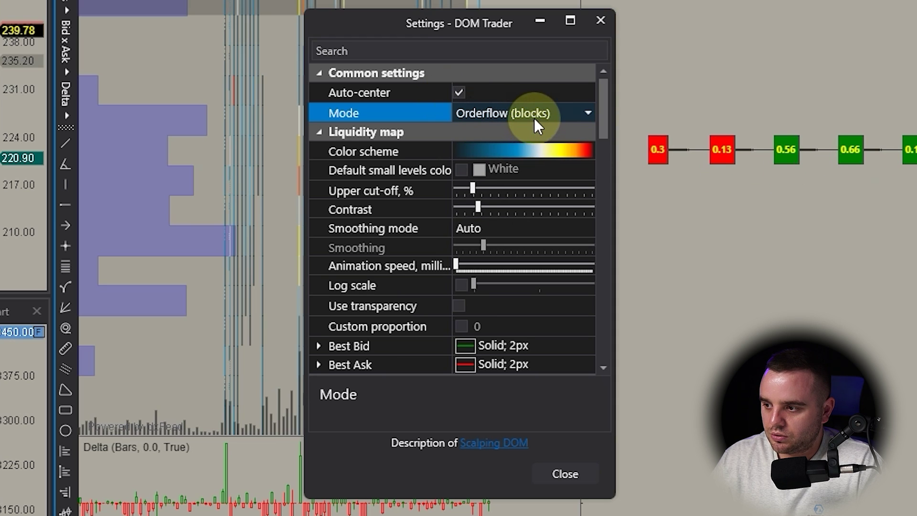
Set the DOM Trader's mode back to Only Dom and close its settings.
click(533, 117)
click(498, 190)
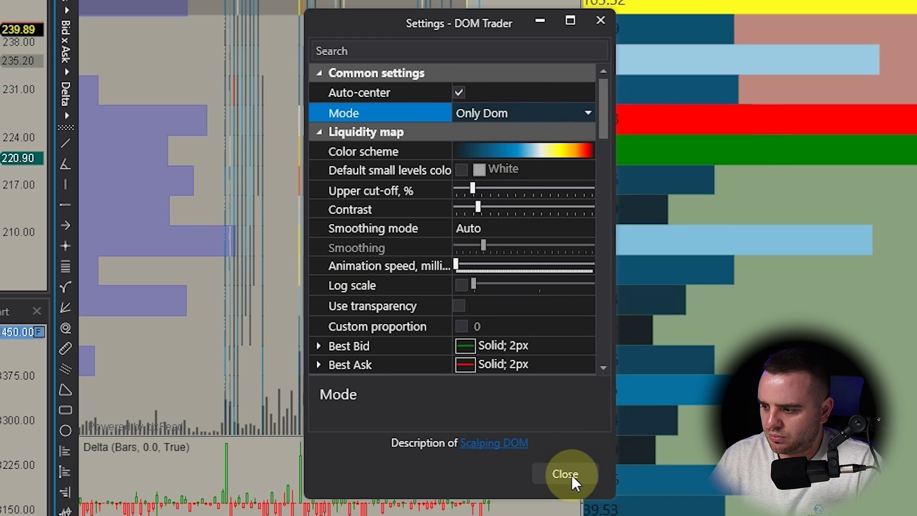
click(568, 475)
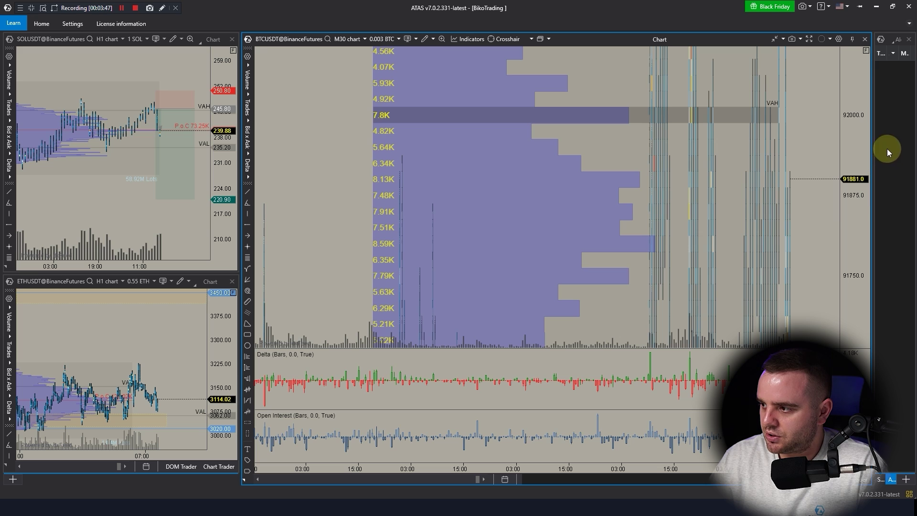
Open a Smart DOM window for the BTCUSDT instrument on Binance Futures from the favorite instruments.
drag(851, 145, 833, 220)
drag(845, 156, 822, 308)
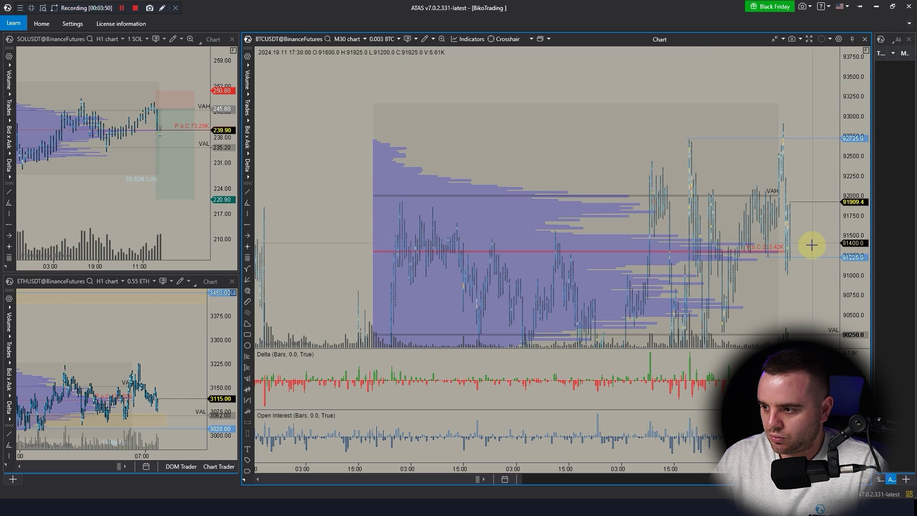
scroll(713, 234, up, 3)
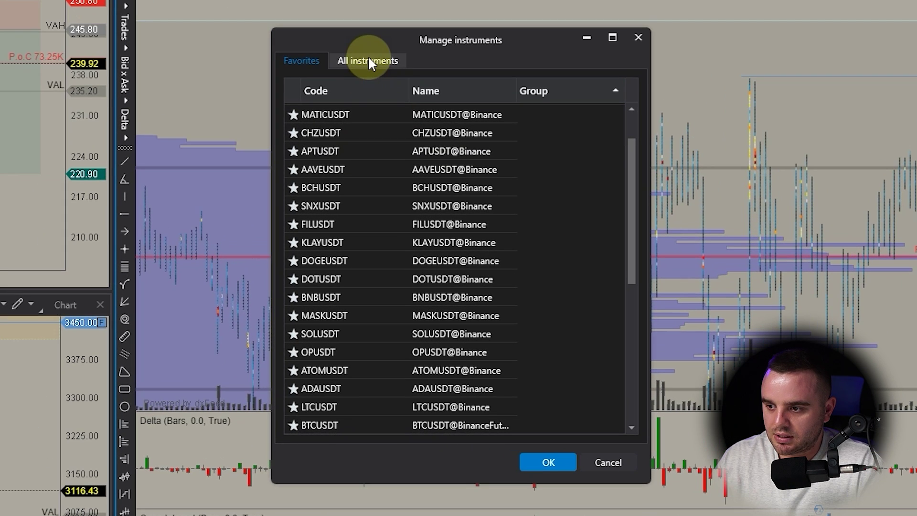
scroll(369, 253, down, 5)
scroll(329, 211, up, 1)
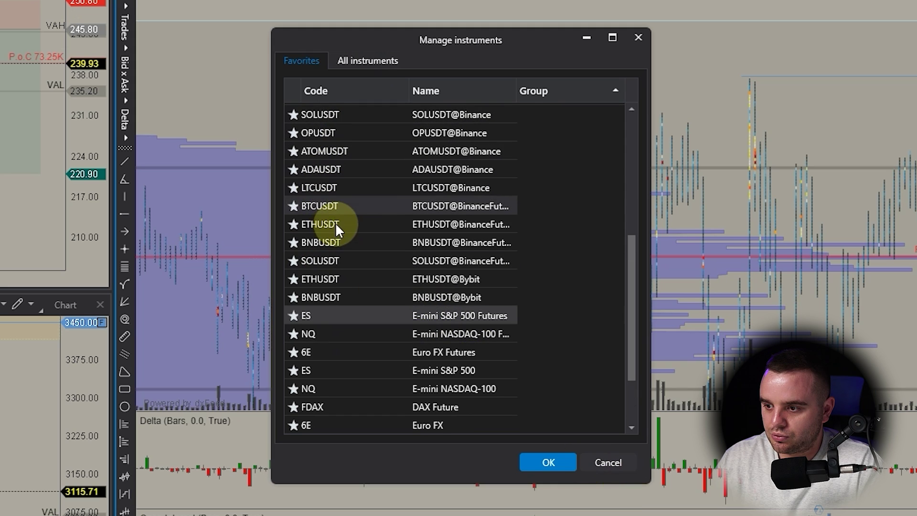
click(334, 205)
click(557, 464)
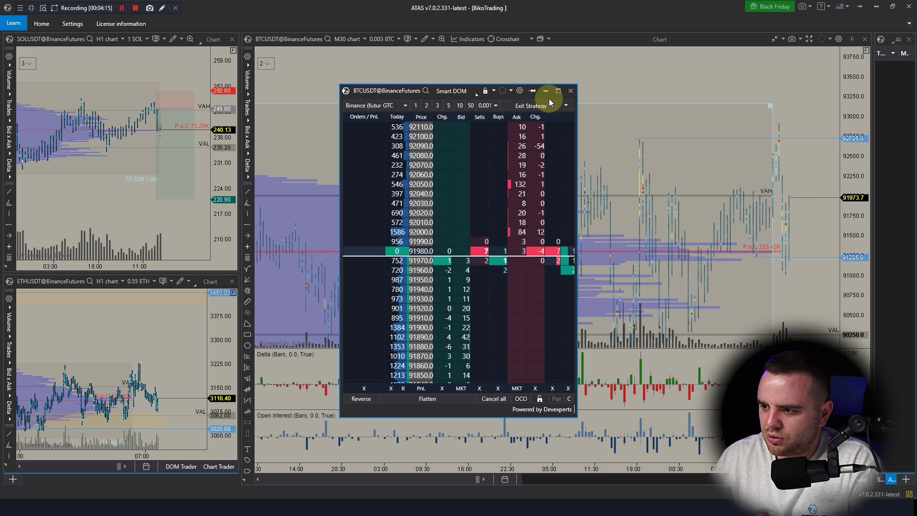
View the BTCUSDT Smart DOM maximized with its column settings, and return it to a small window moved aside.
click(558, 91)
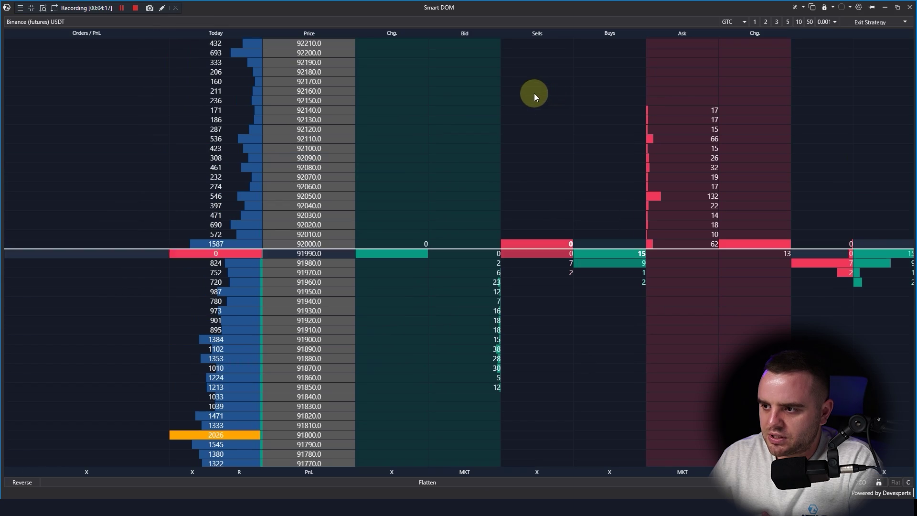
click(859, 7)
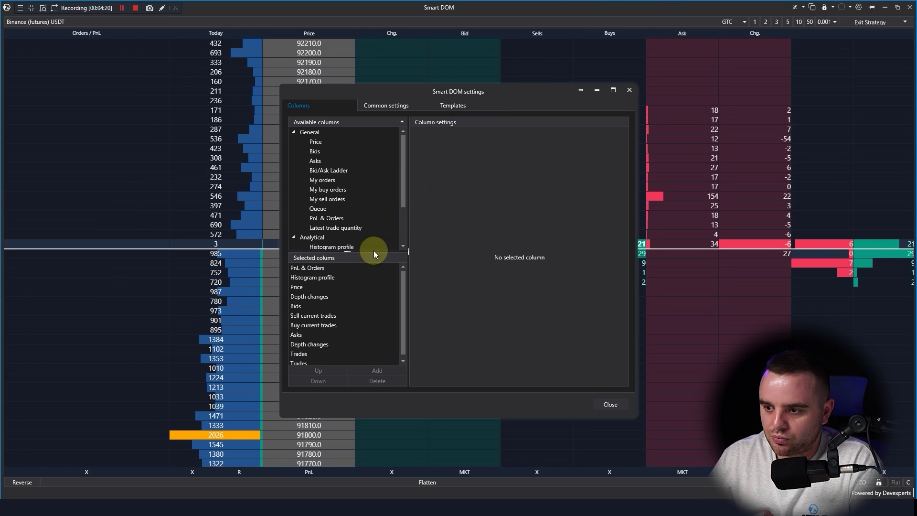
click(629, 90)
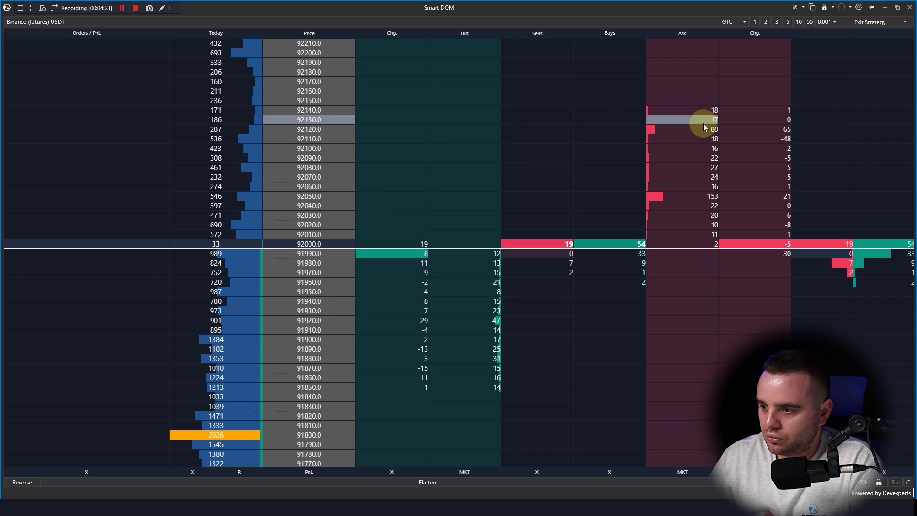
click(897, 7)
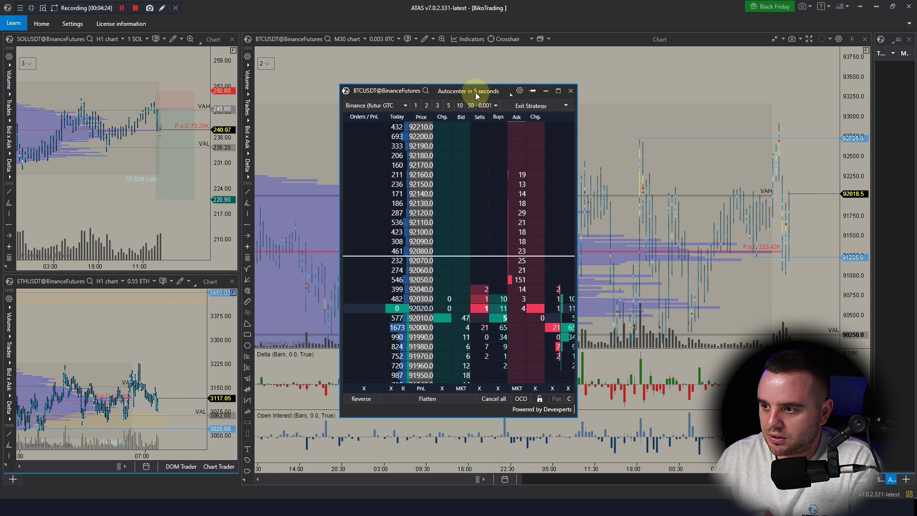
drag(470, 91, 657, 213)
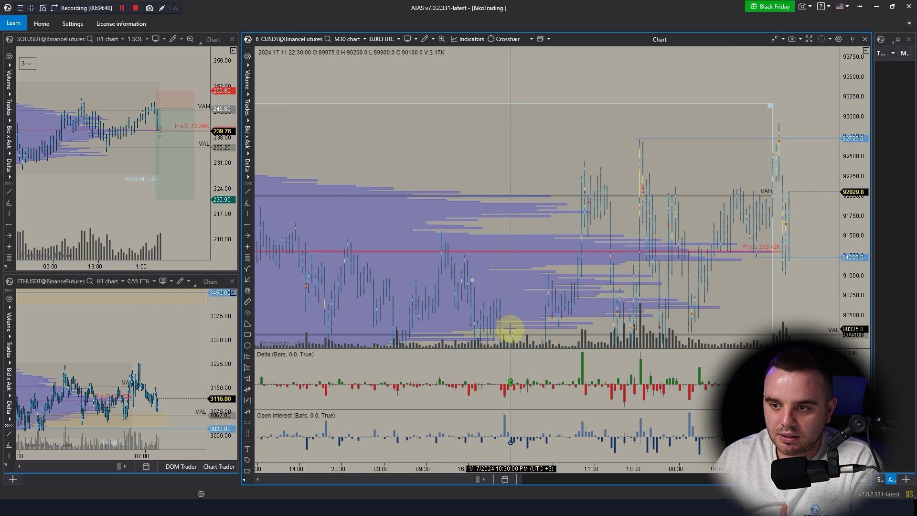
Show the Chart Trader order panel on the BTCUSDT chart and hide it again.
click(851, 483)
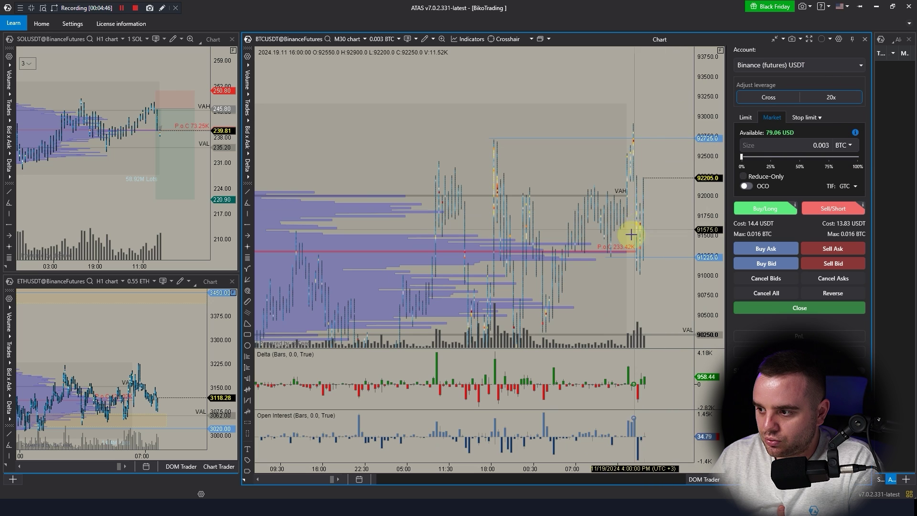
click(865, 485)
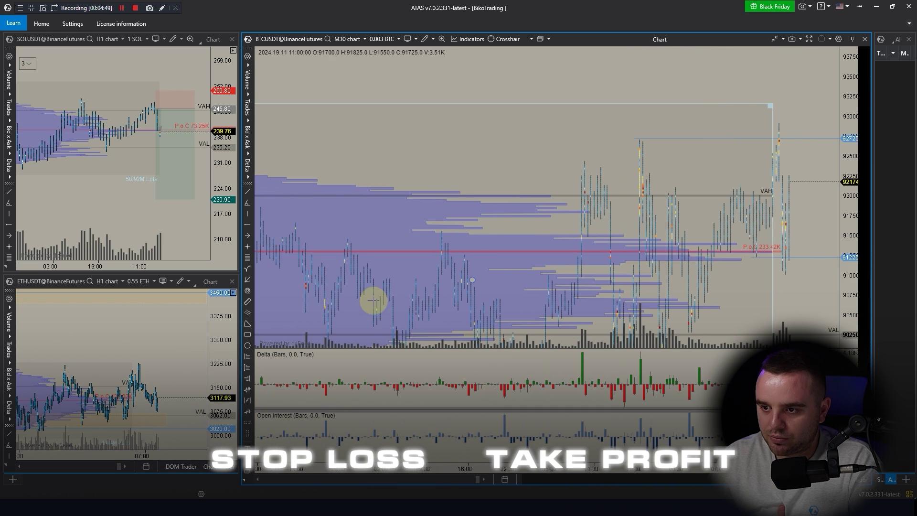
Switch to the ES charts window and examine several sessions of M30 candles with their volume profiles.
mouse_move(292, 506)
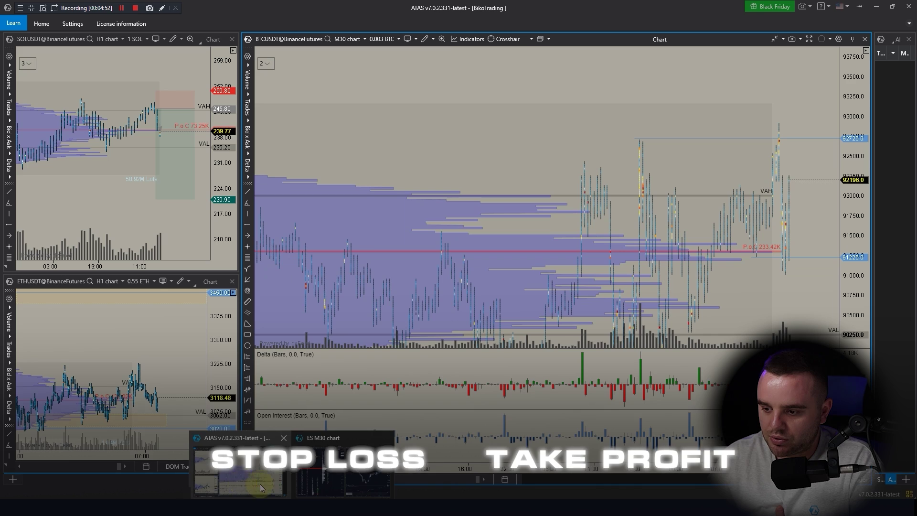
click(310, 479)
scroll(833, 210, down, 5)
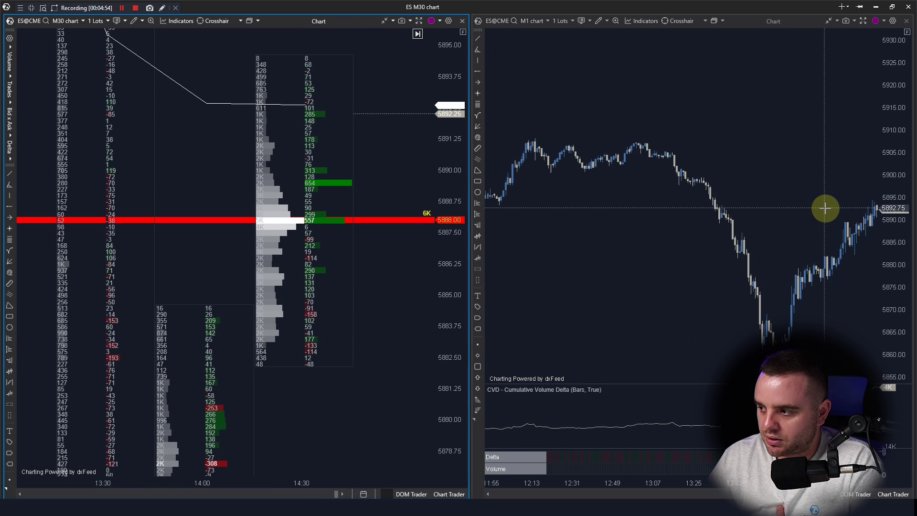
scroll(807, 251, up, 3)
drag(459, 113, 456, 130)
scroll(351, 329, down, 10)
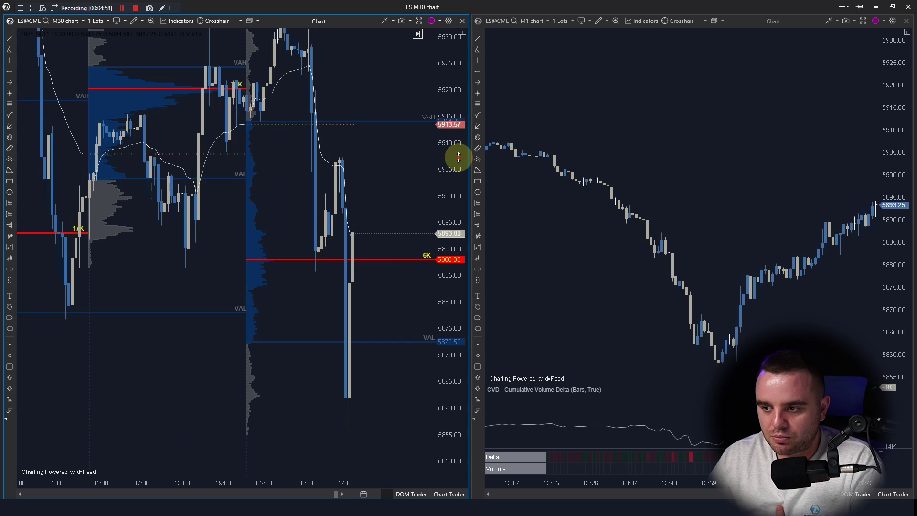
drag(458, 157, 455, 253)
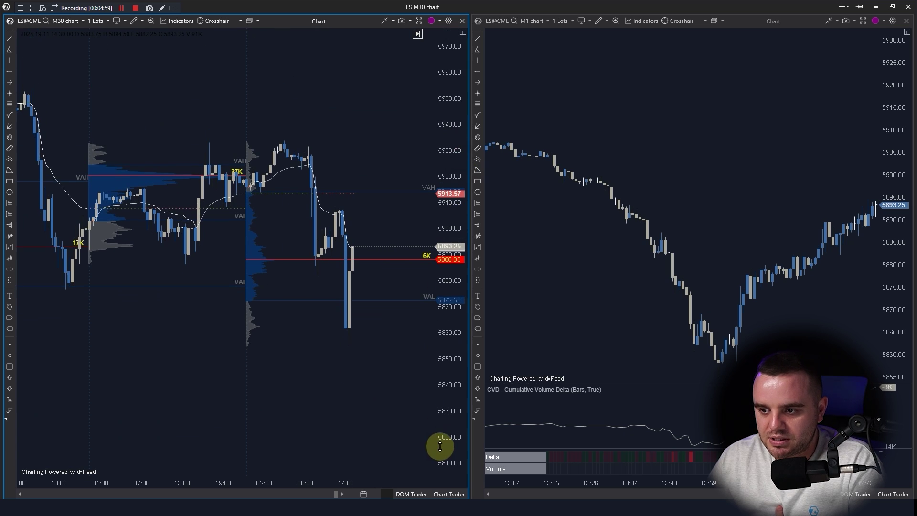
scroll(381, 385, down, 5)
drag(455, 196, 451, 215)
scroll(368, 362, up, 2)
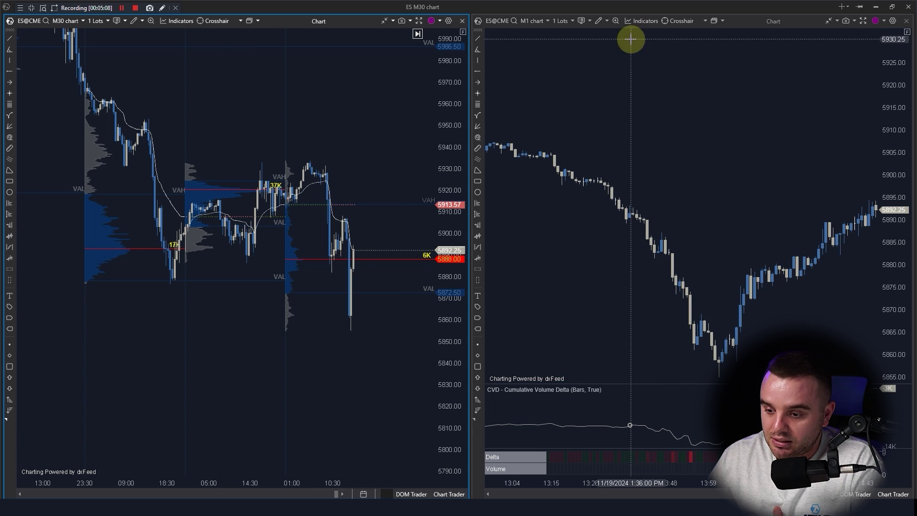
Minimize the ES charts window and look over the charts in the main workspace.
click(876, 8)
drag(857, 142, 844, 285)
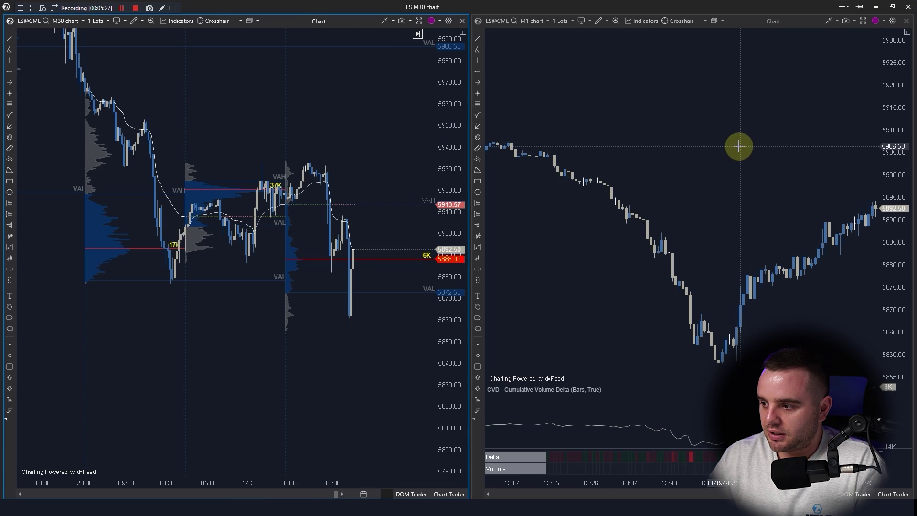
Apply a saved light-background chart template to the ES M1 chart and rescale its price axis.
drag(737, 146, 658, 177)
right_click(581, 128)
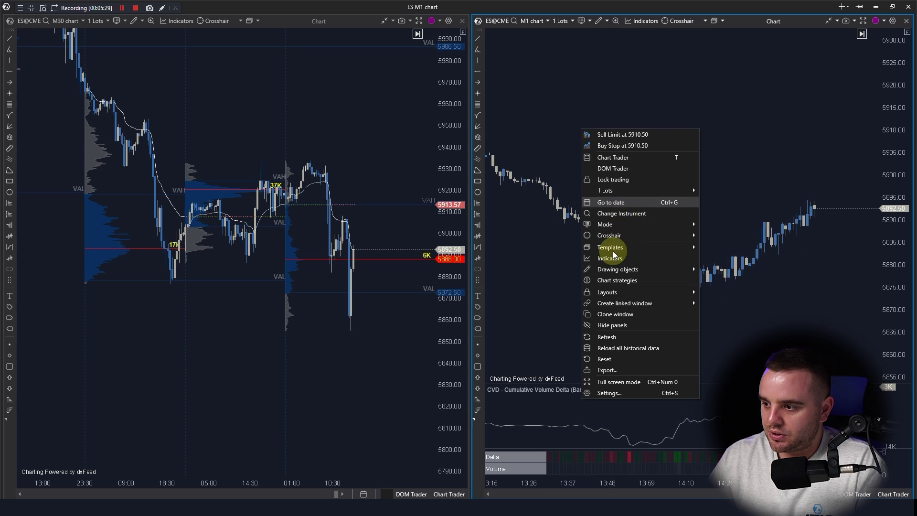
mouse_move(621, 248)
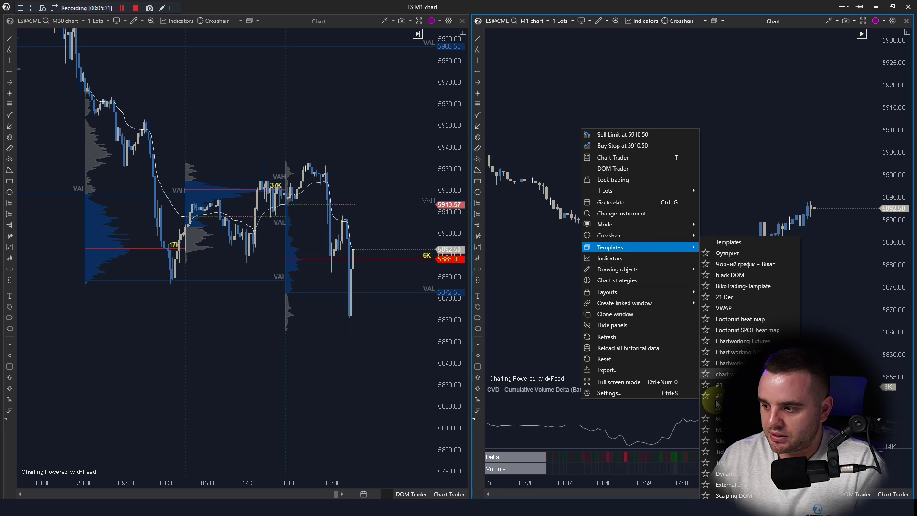
click(721, 383)
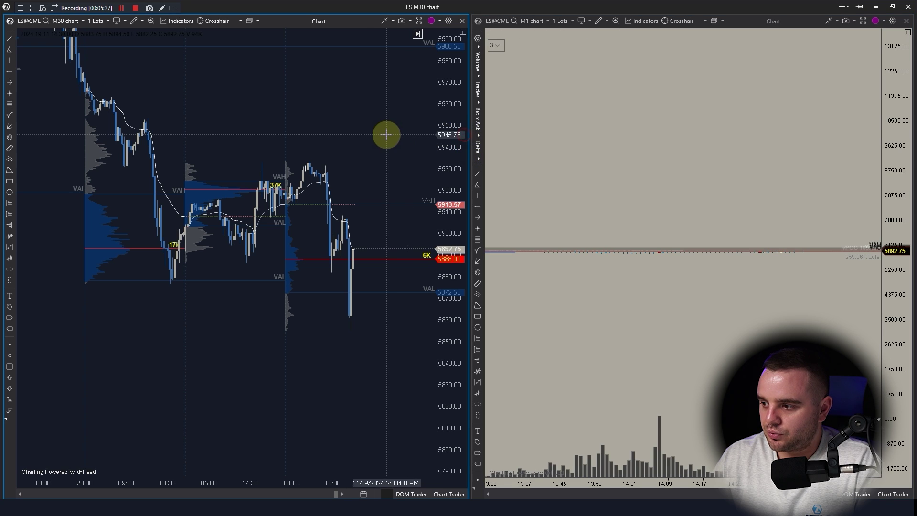
click(885, 102)
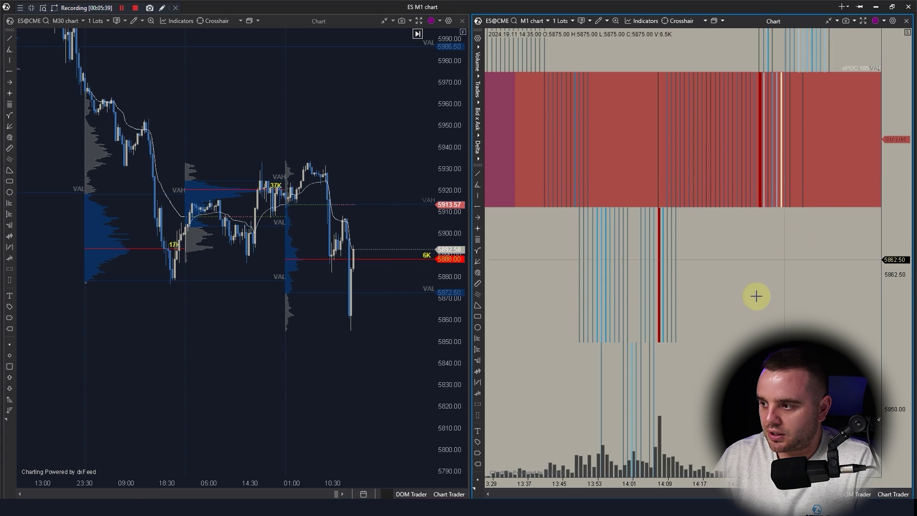
Examine the saved templates and the import option in the ES M1 chart's template settings, and close them.
right_click(750, 278)
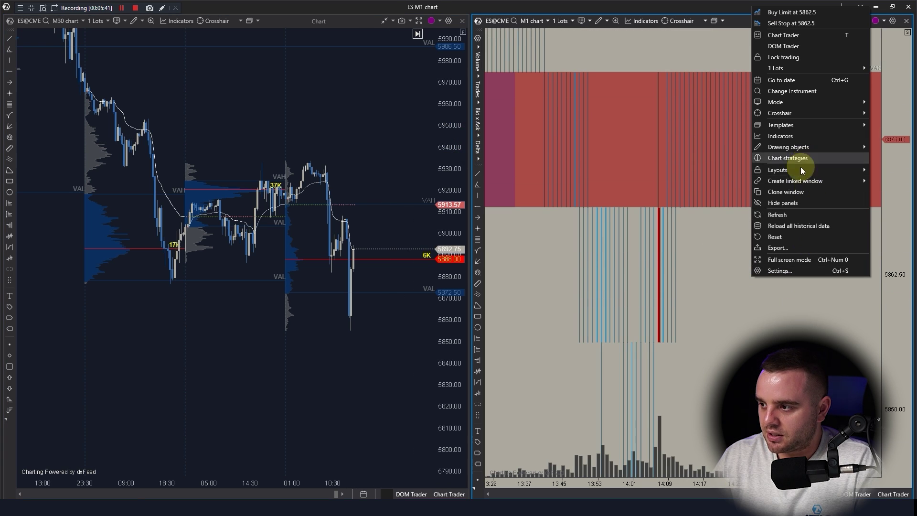
click(791, 127)
click(684, 394)
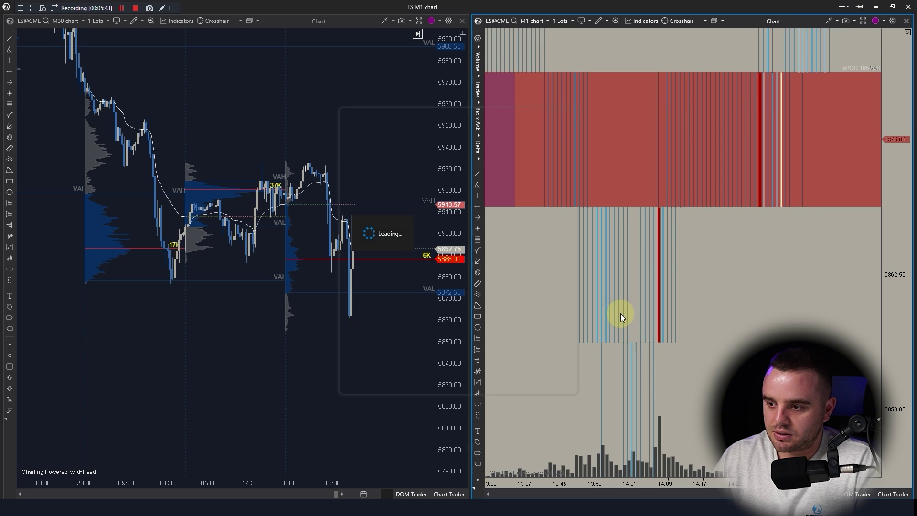
click(545, 269)
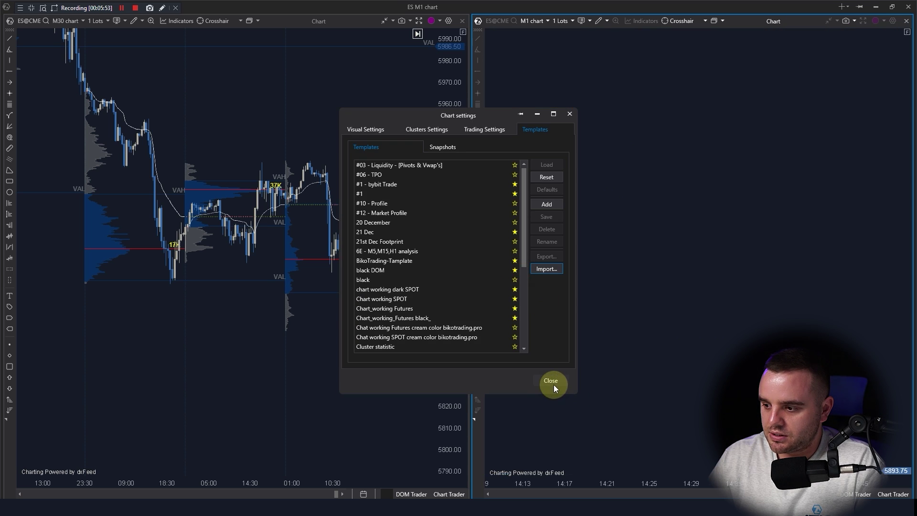
click(552, 382)
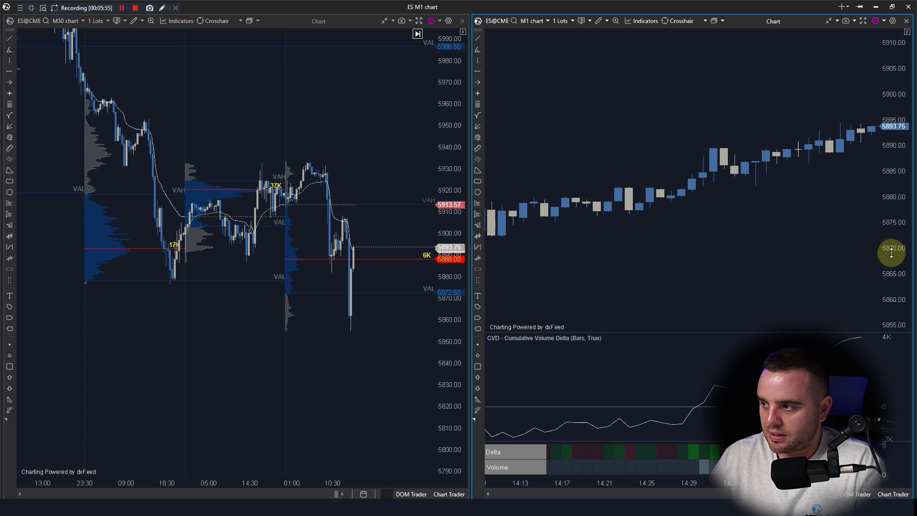
Move the divider between the two ES charts to widen the M30 chart.
scroll(774, 236, down, 4)
scroll(774, 236, up, 3)
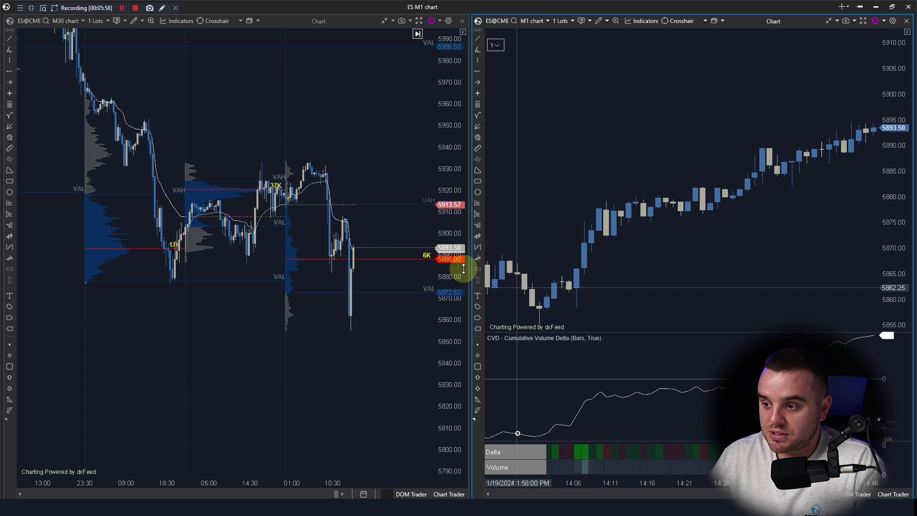
drag(470, 168, 497, 160)
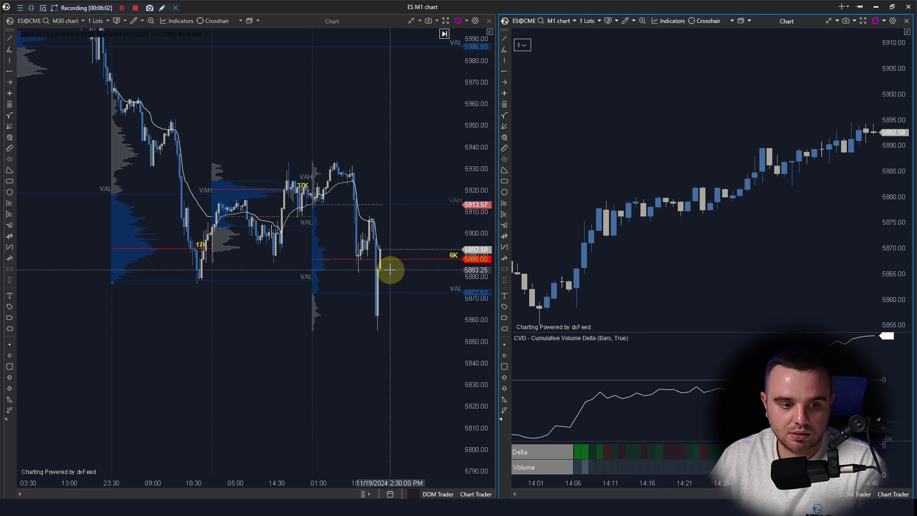
scroll(422, 344, down, 3)
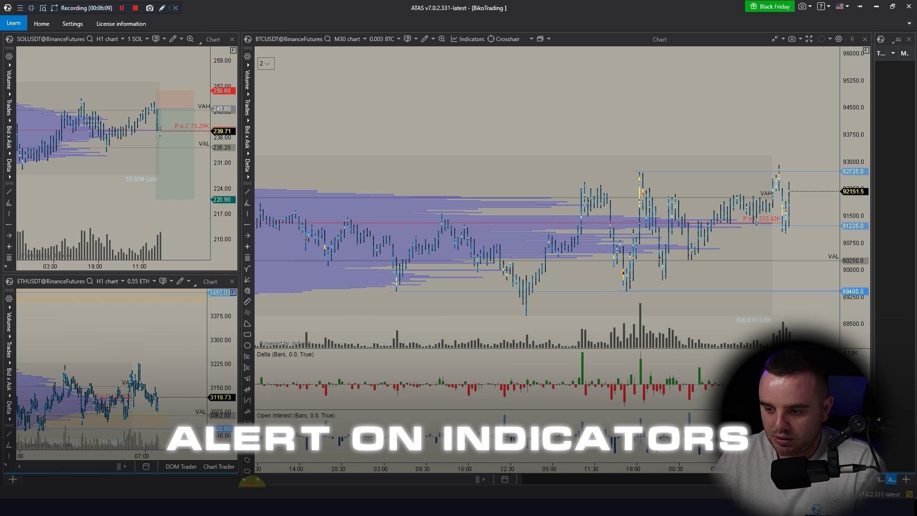
Review the up and down alert filters of the Delta indicator on the BTCUSDT M30 chart, and close the indicator settings.
scroll(790, 260, up, 3)
click(398, 252)
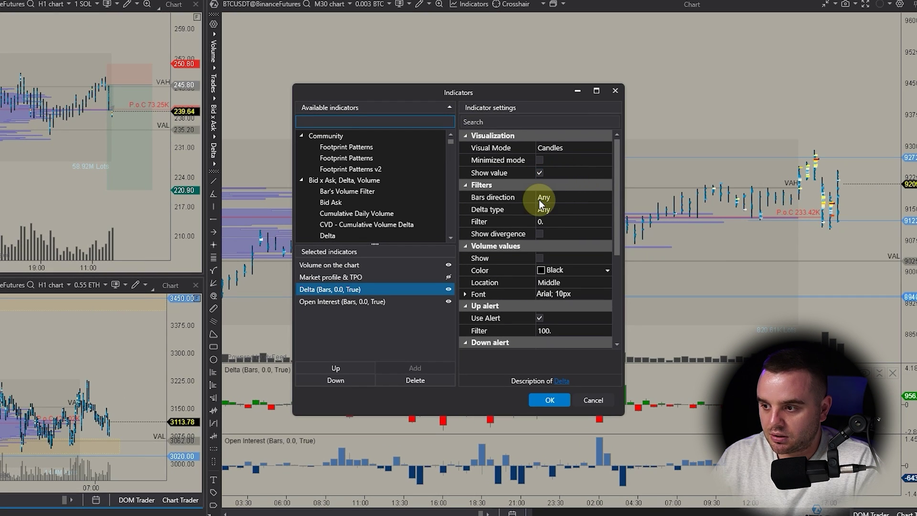
scroll(554, 250, down, 1)
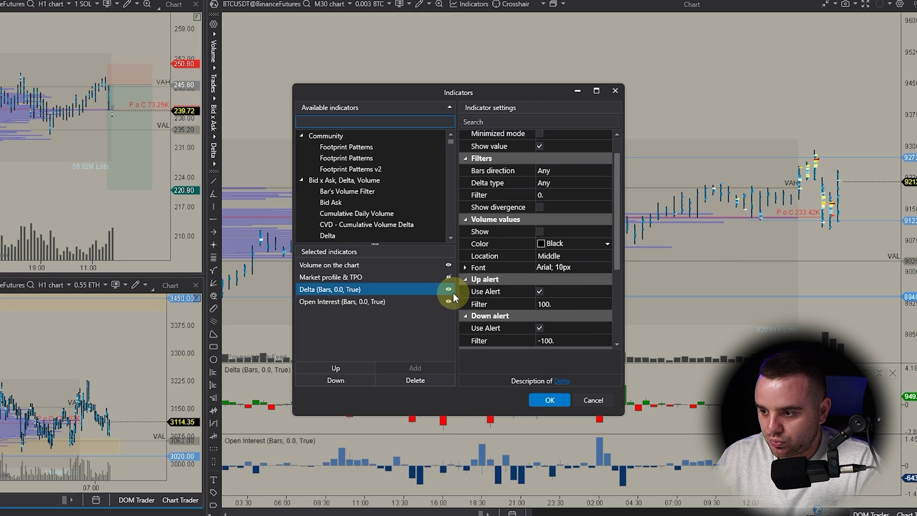
click(553, 303)
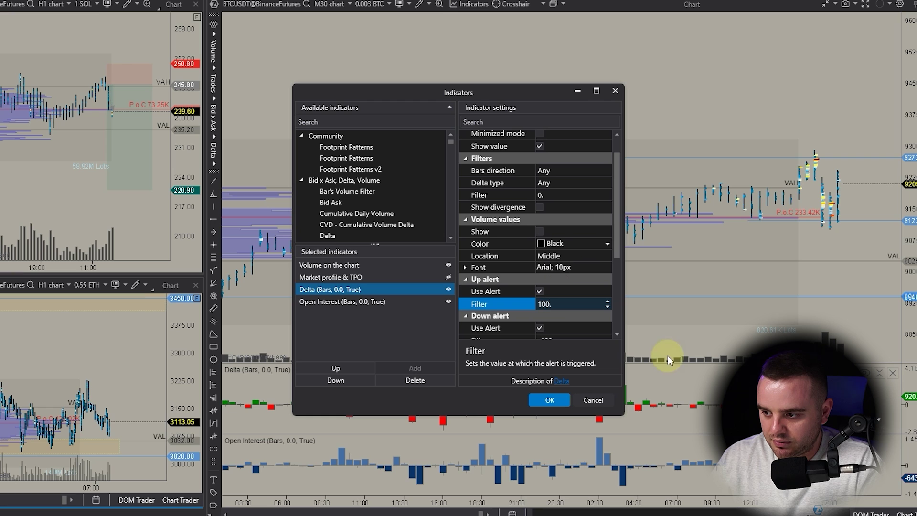
click(530, 398)
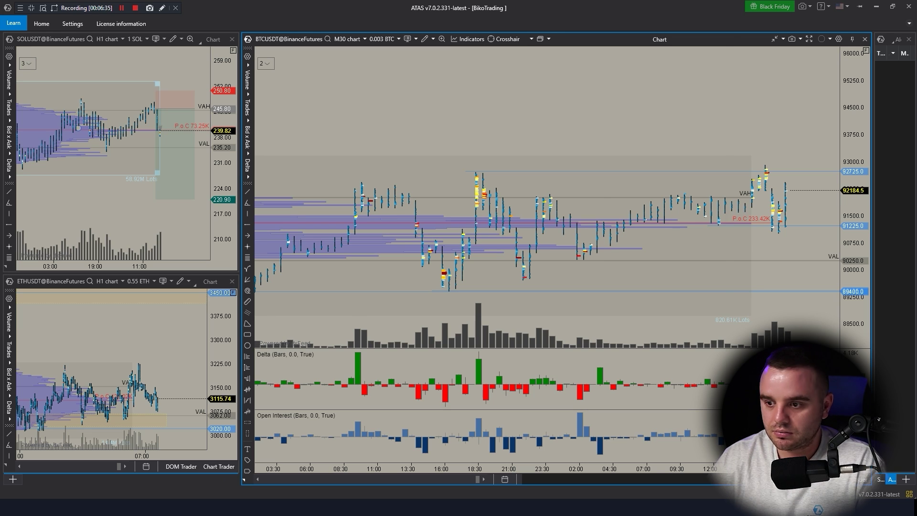
key(alt+Tab)
scroll(489, 380, down, 5)
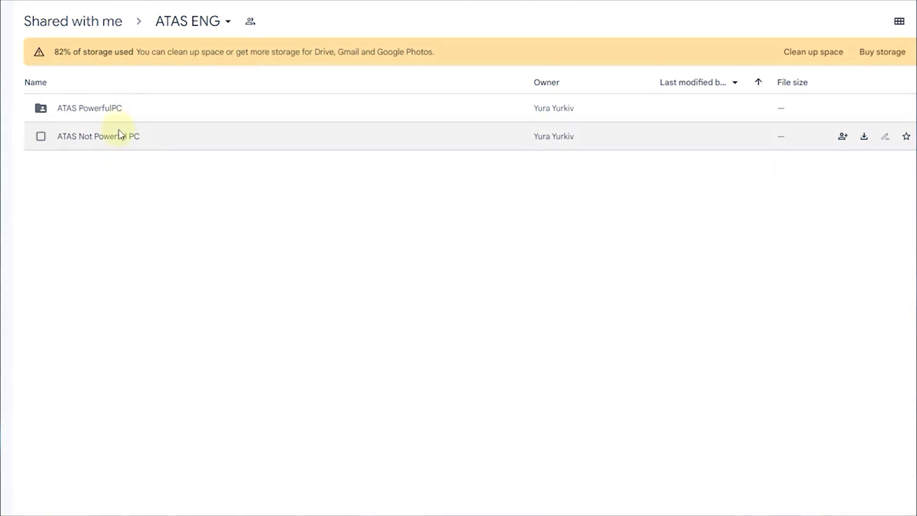
double_click(119, 135)
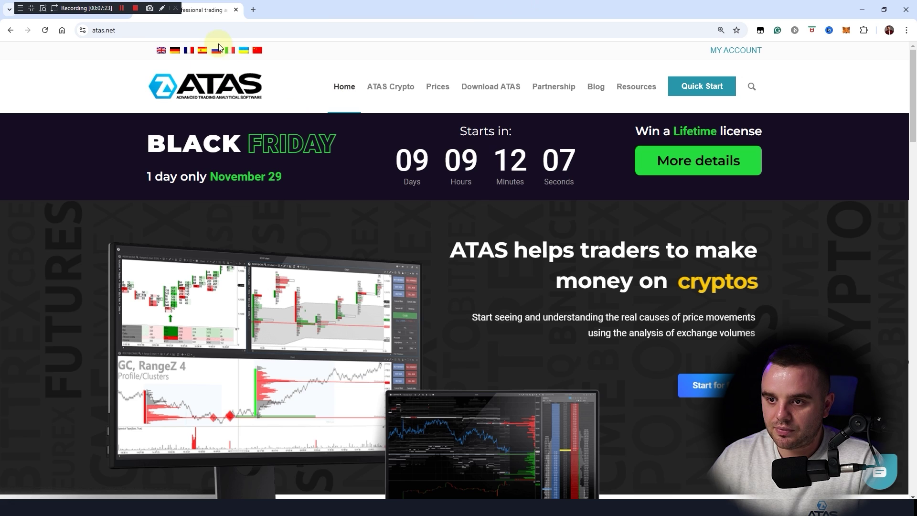
Underline the row of language flags on the ATAS website with the screen annotation pen.
mouse_move(94, 9)
mouse_down()
mouse_move(167, 38)
mouse_move(166, 30)
mouse_up()
click(234, 30)
drag(152, 64, 299, 66)
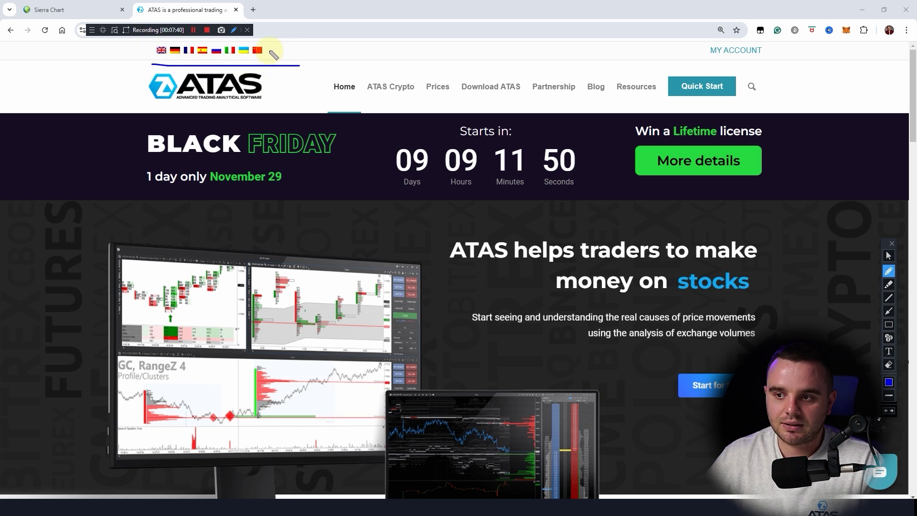
View the Sierra Chart home page, and read the earlier support messages in the ATAS EN bot chat in the messenger.
click(72, 8)
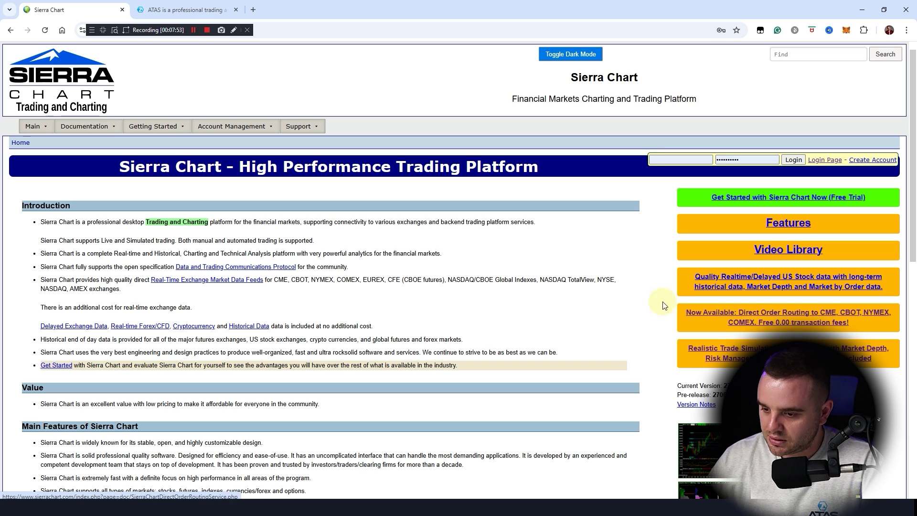
click(167, 508)
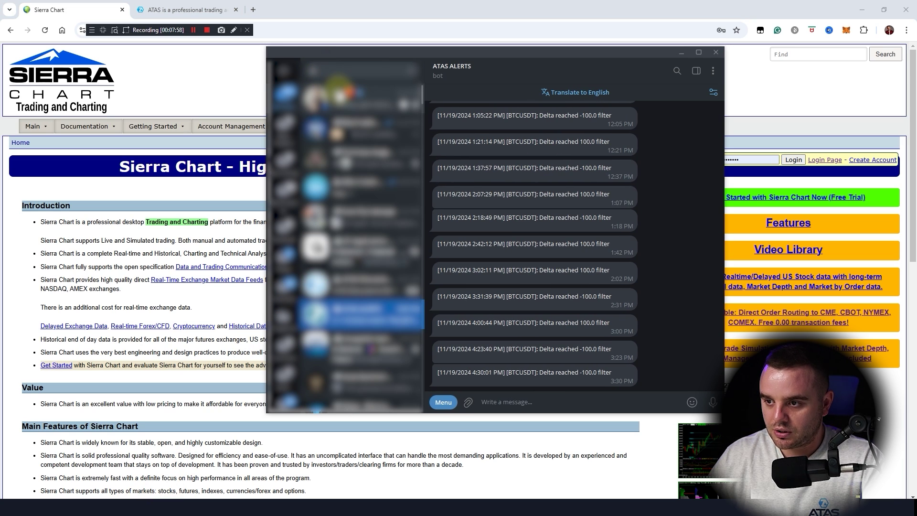
scroll(315, 191, down, 4)
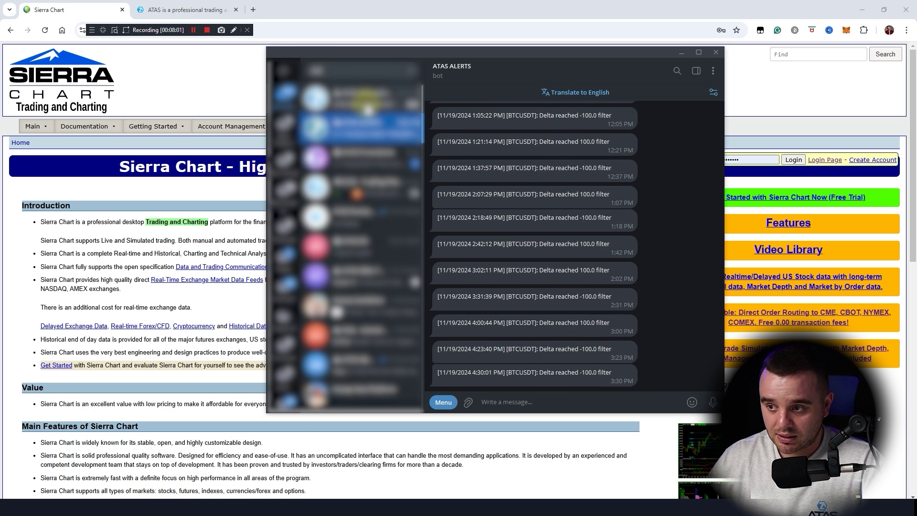
click(370, 258)
scroll(498, 139, up, 10)
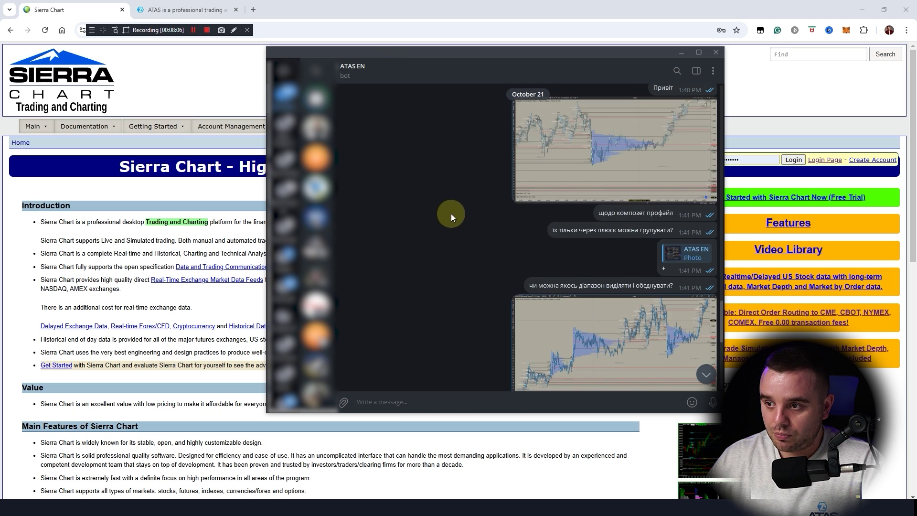
click(355, 64)
click(363, 204)
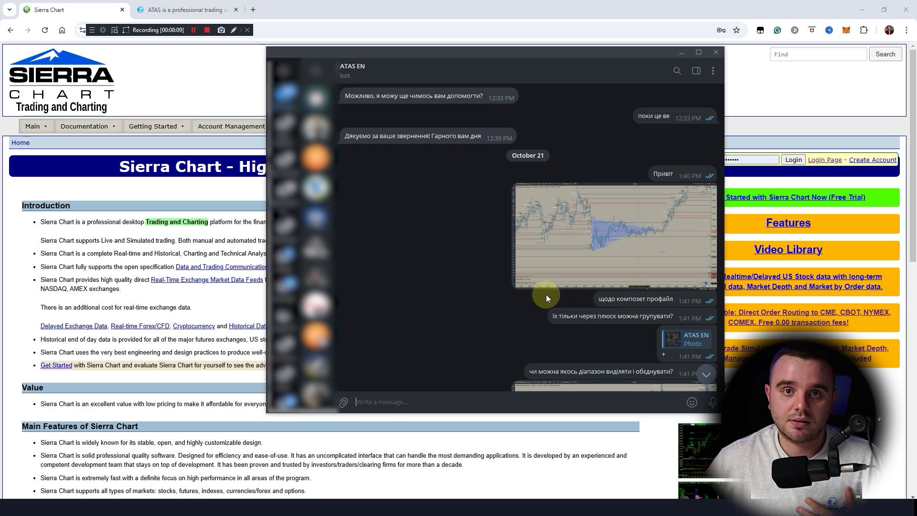
scroll(482, 289, up, 5)
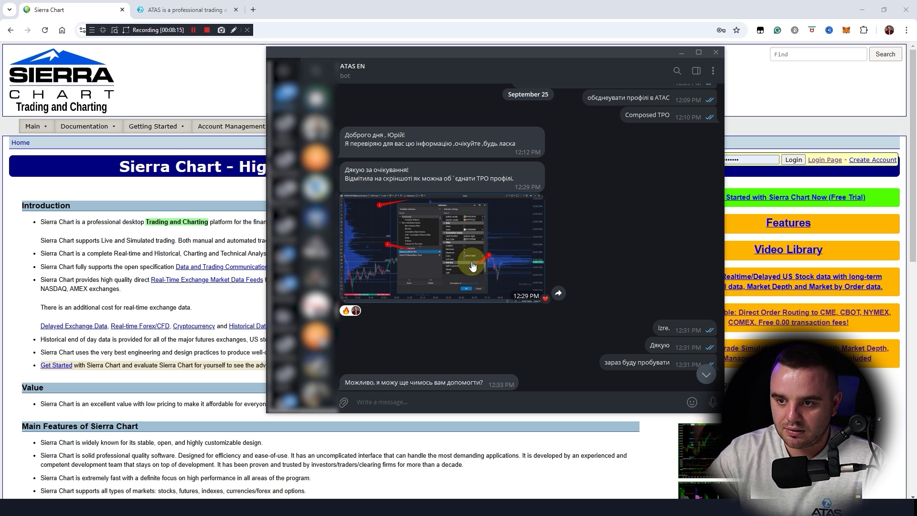
Read the access information on the website's ATAS Crypto page and compare the START and GLOBAL plans on the Prices page.
click(214, 67)
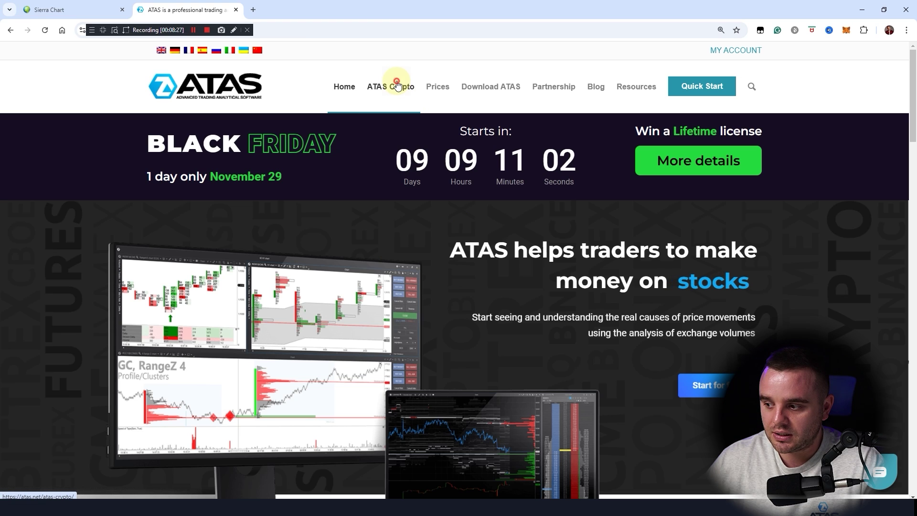
scroll(334, 268, down, 3)
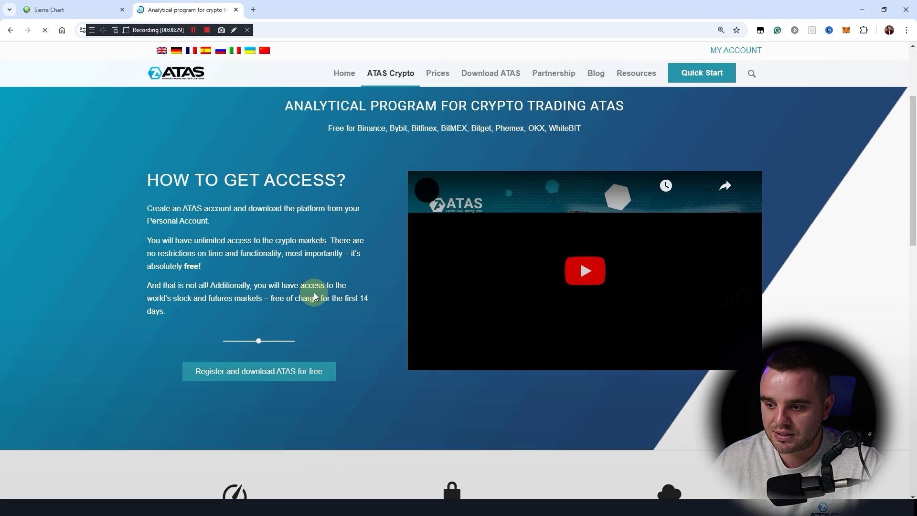
scroll(351, 305, down, 2)
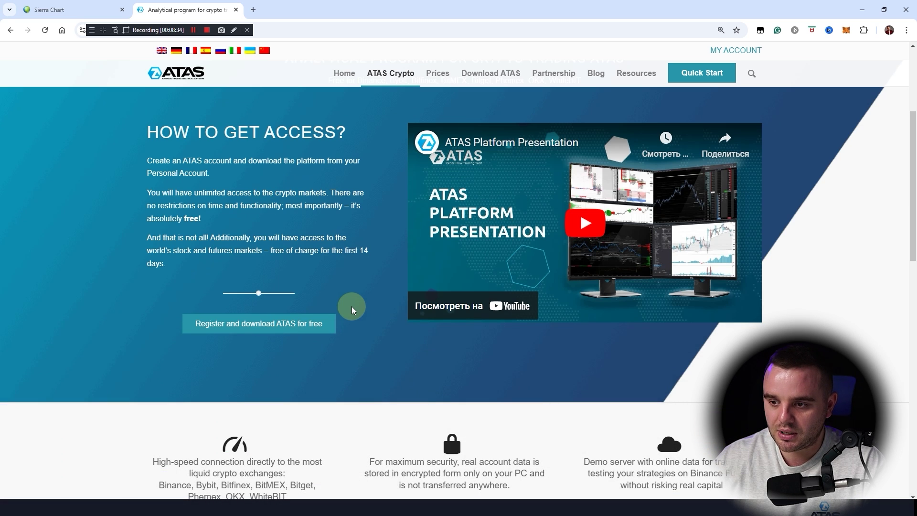
scroll(351, 306, up, 2)
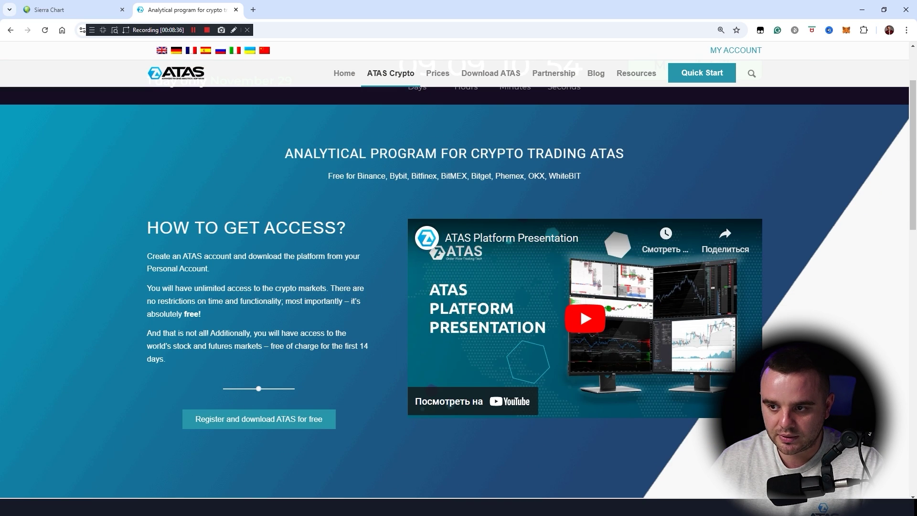
scroll(458, 306, up, 2)
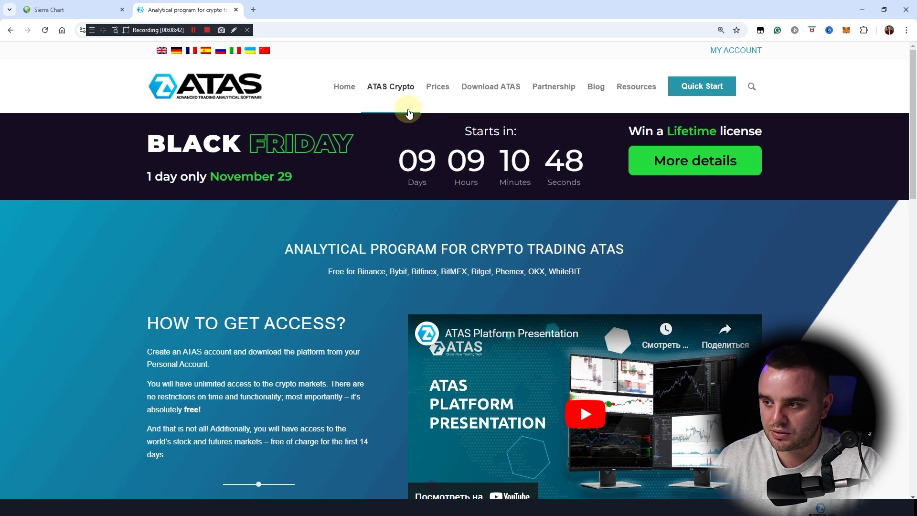
click(432, 89)
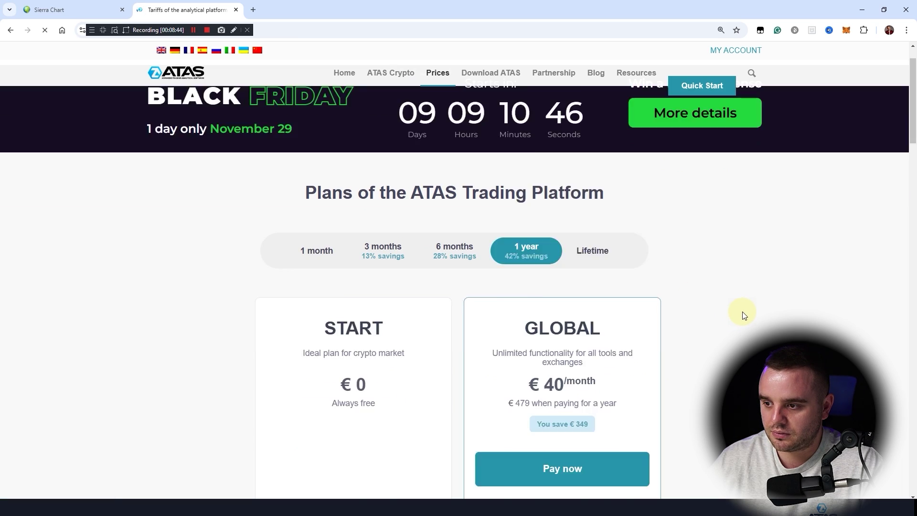
scroll(743, 315, down, 3)
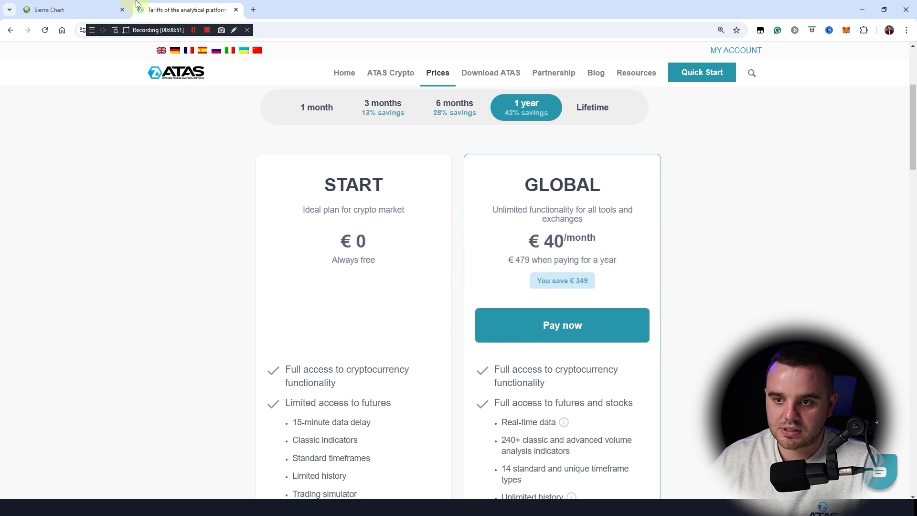
Log in to the Sierra Chart website with the saved account, browse its site sections, and open the service package pricing page.
click(51, 6)
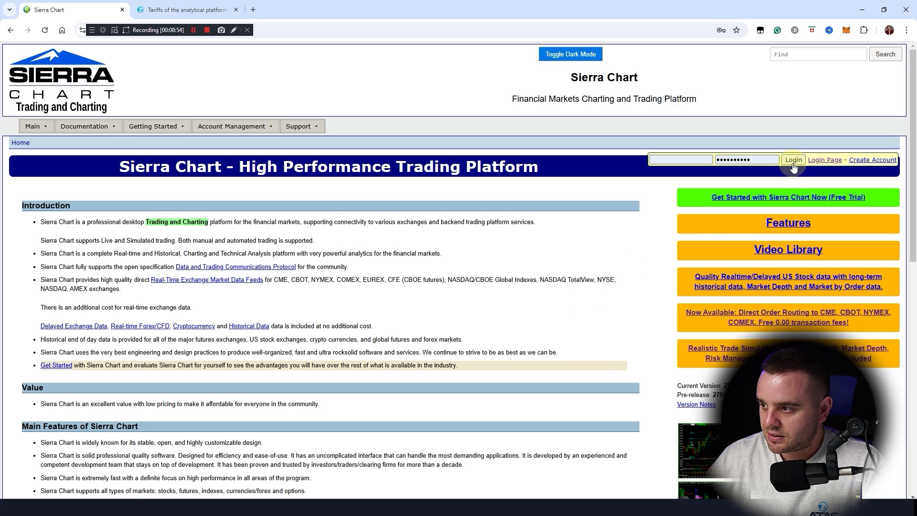
mouse_move(299, 125)
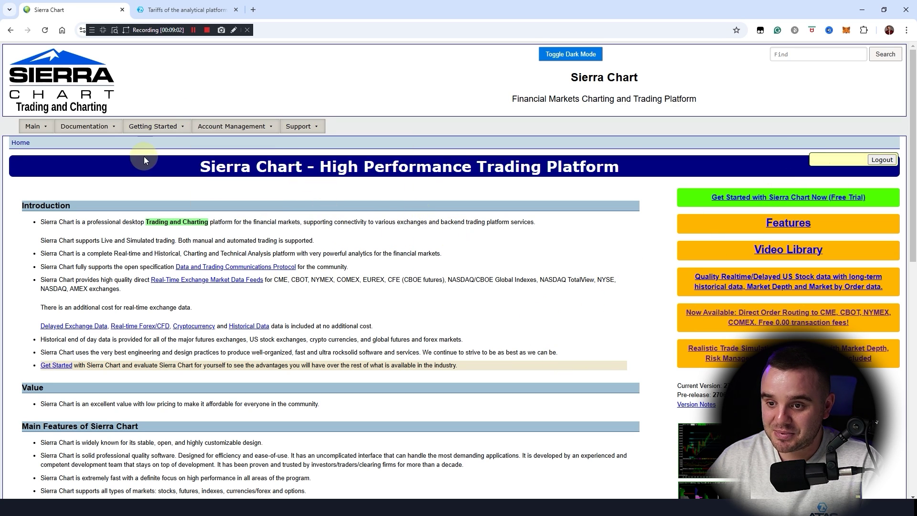
mouse_move(93, 129)
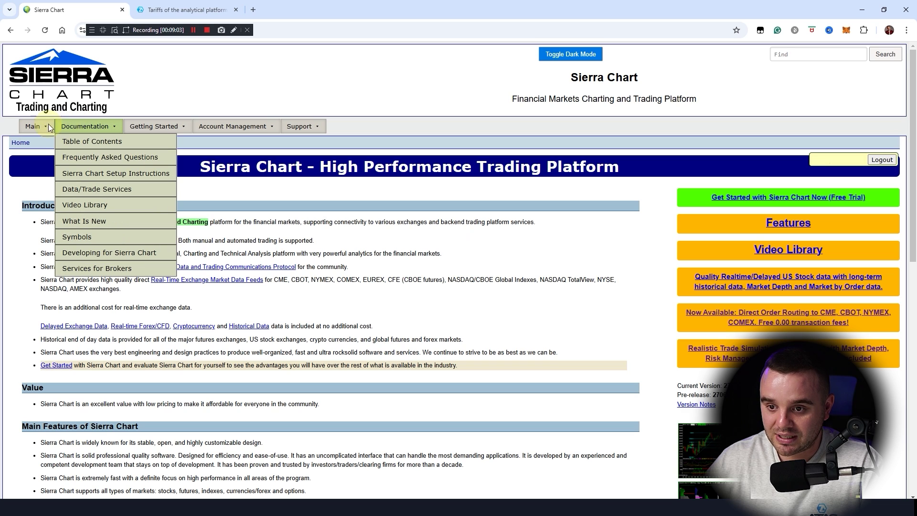
mouse_move(48, 128)
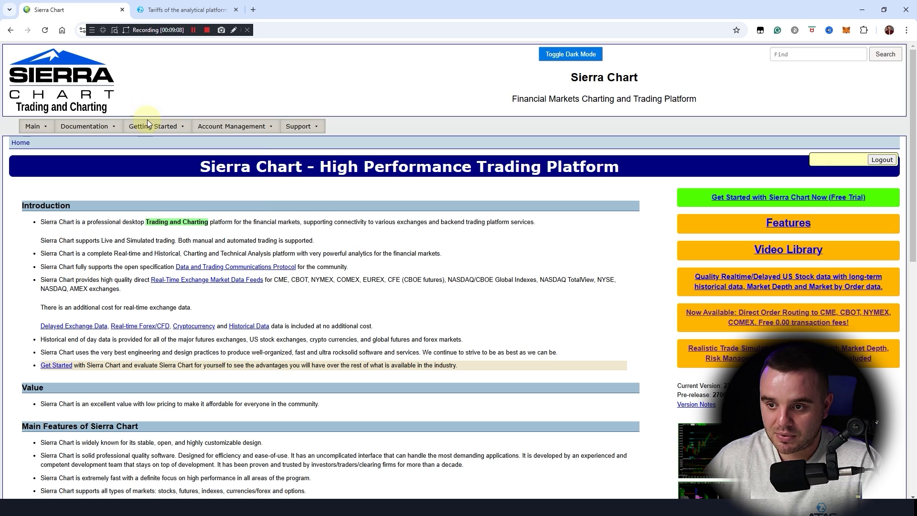
mouse_move(185, 133)
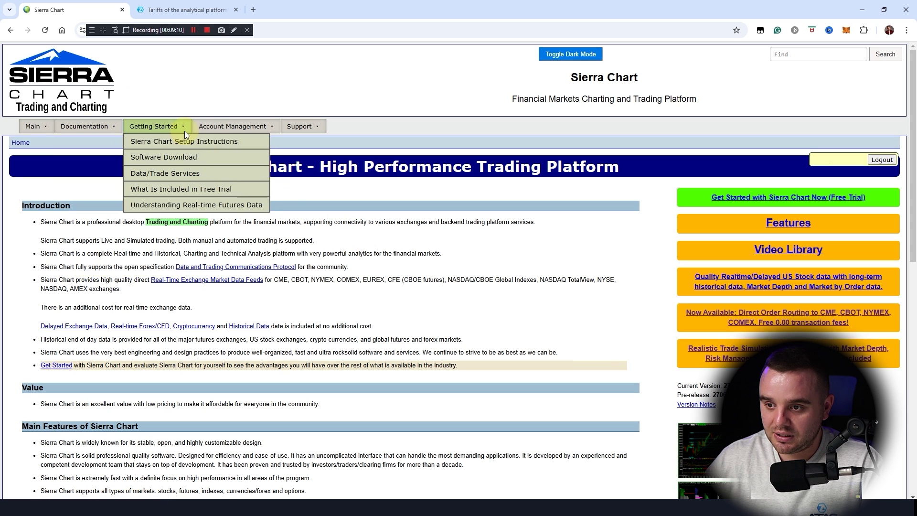
mouse_move(226, 129)
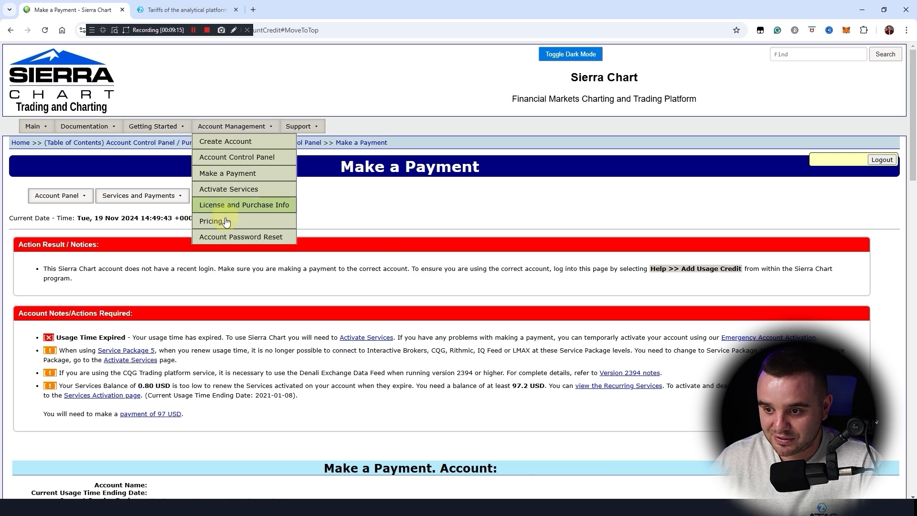
click(223, 224)
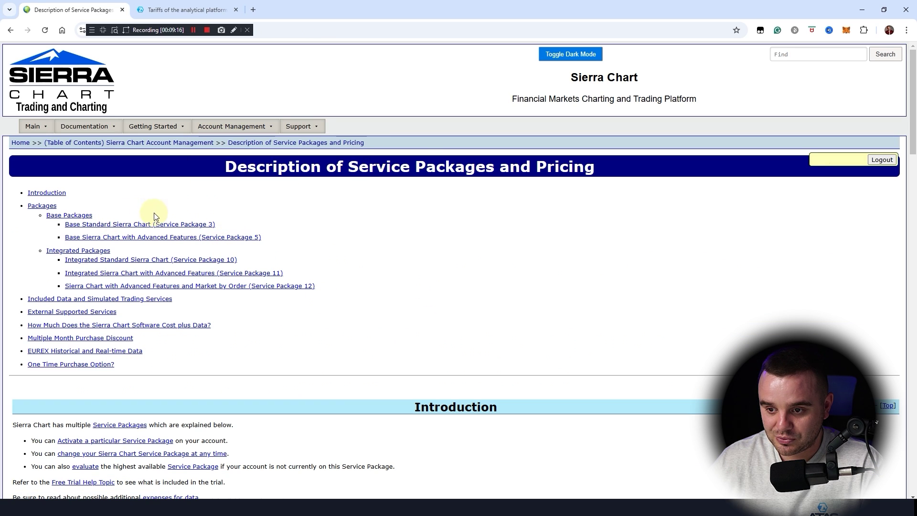
Go to the Integrated Sierra Chart with Advanced Features section, and highlight the heading and price of Service Package 12.
click(128, 272)
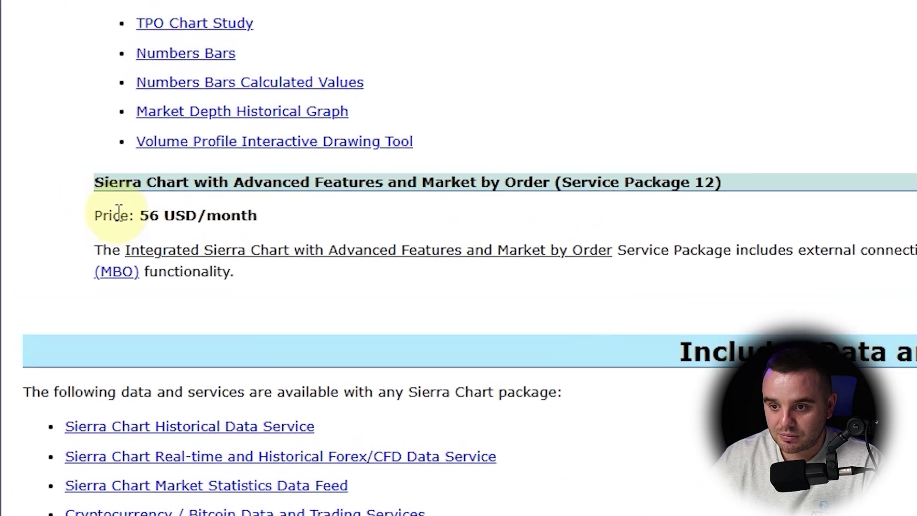
drag(45, 177, 116, 178)
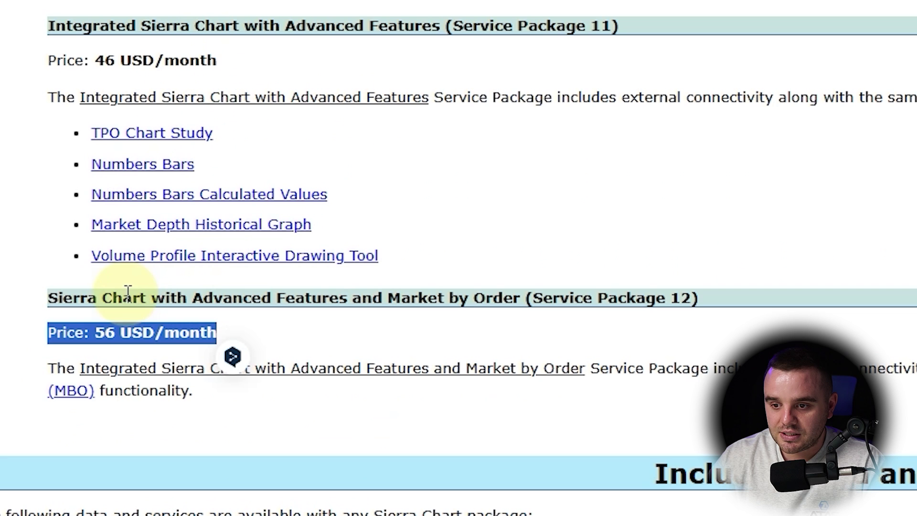
drag(239, 299, 436, 299)
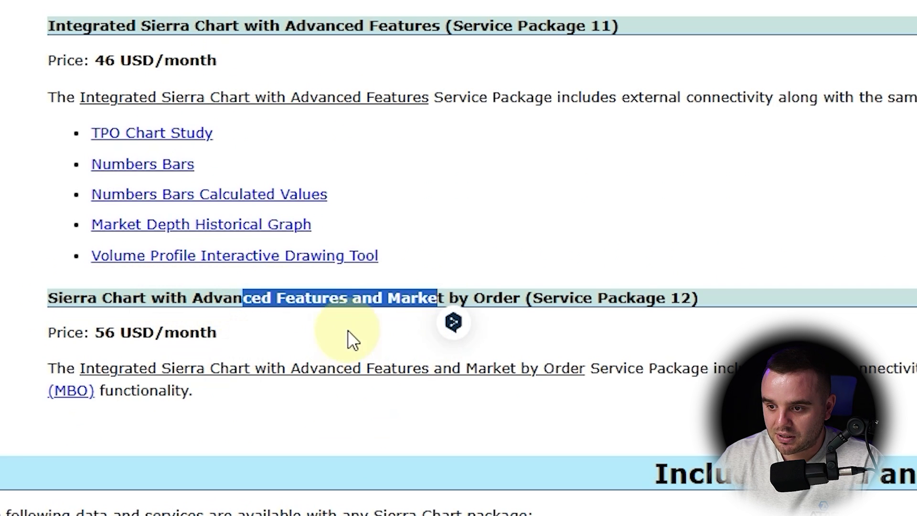
click(458, 300)
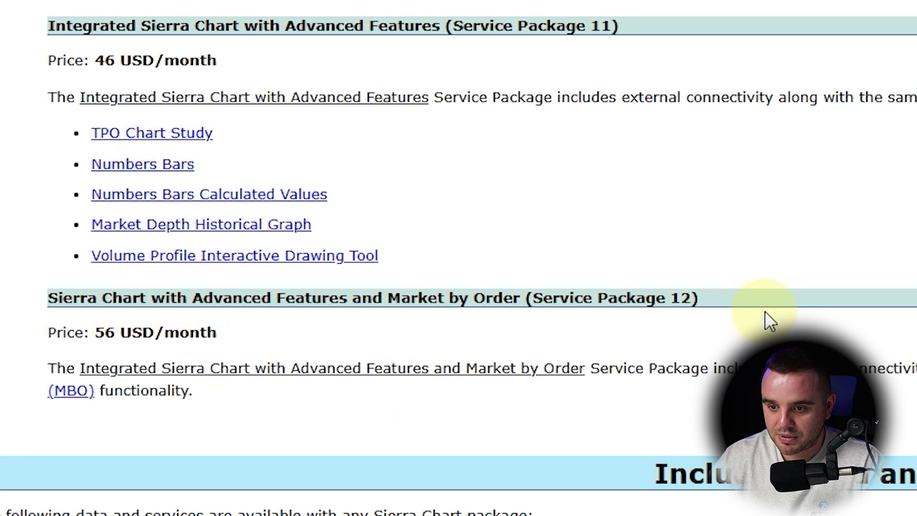
drag(30, 328, 262, 333)
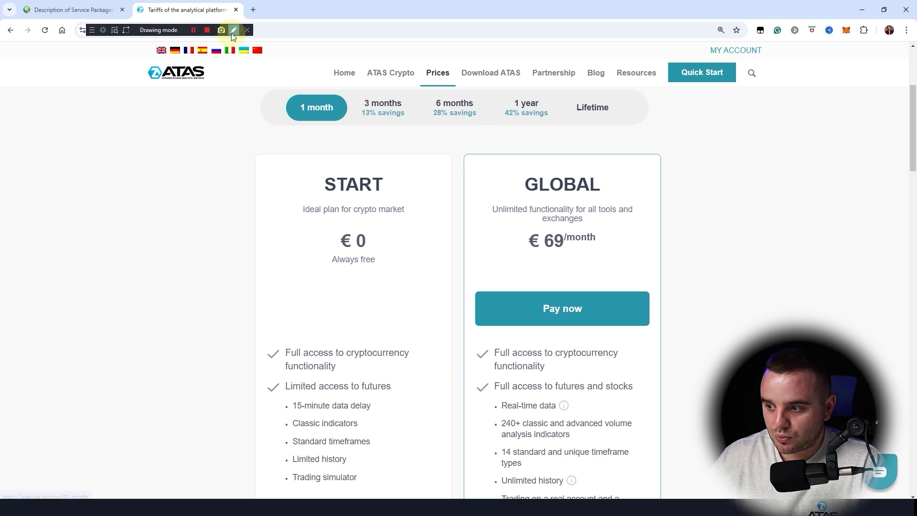
Show the 1 month prices on the ATAS Prices page, and circle the GLOBAL plan and underline its price with the annotation pen.
mouse_move(523, 259)
mouse_down()
mouse_move(617, 254)
mouse_move(459, 203)
mouse_move(565, 256)
mouse_move(557, 258)
mouse_up()
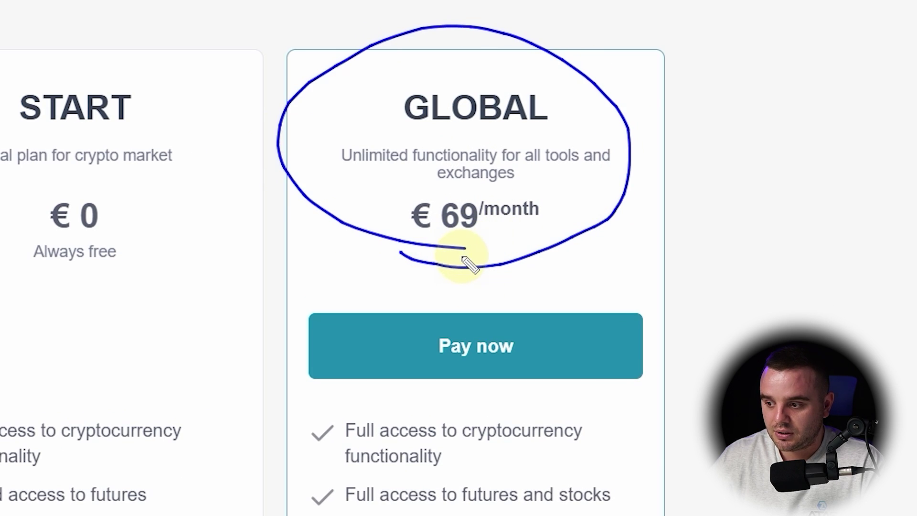
drag(454, 256, 488, 263)
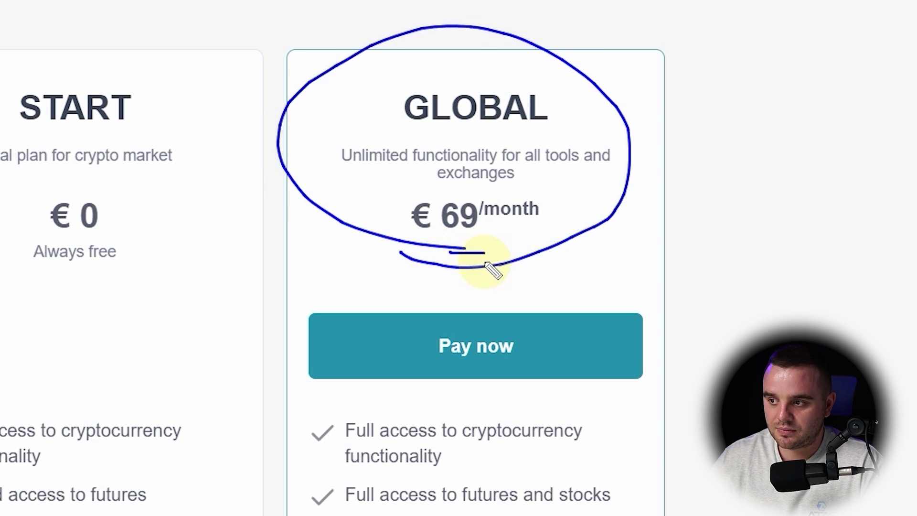
key(Escape)
Compare the GLOBAL plan's price on the ATAS Prices page for the 1 year and Lifetime periods.
click(253, 2)
click(404, 6)
click(407, 13)
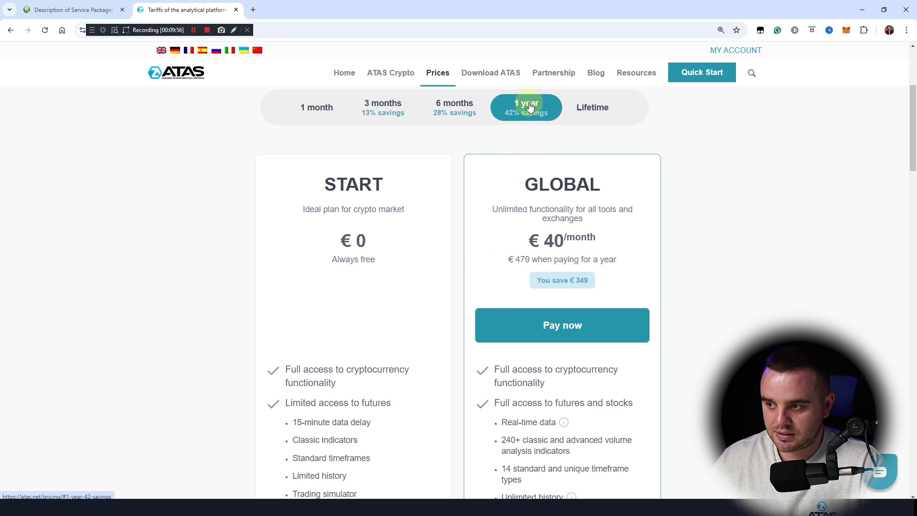
click(598, 119)
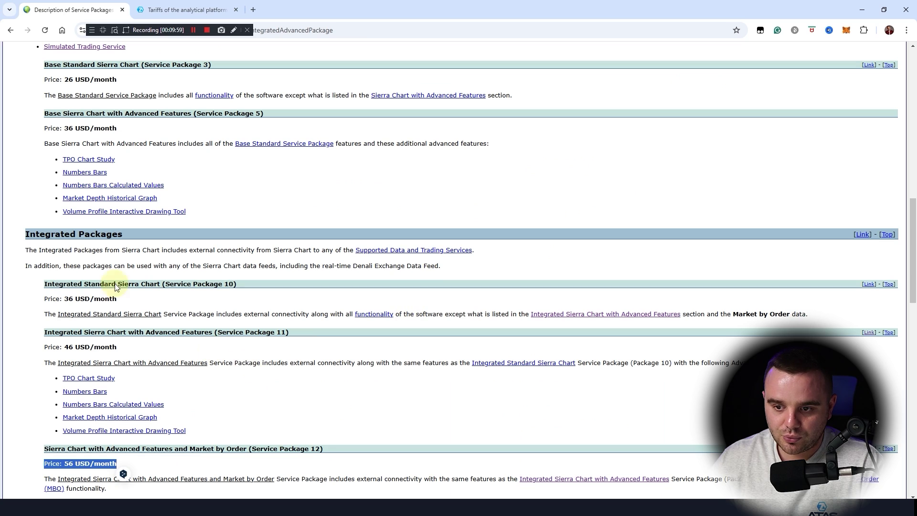
Review the Base and Integrated package prices on the Sierra Chart pricing page, and return to the ATAS Prices page.
scroll(127, 340, down, 3)
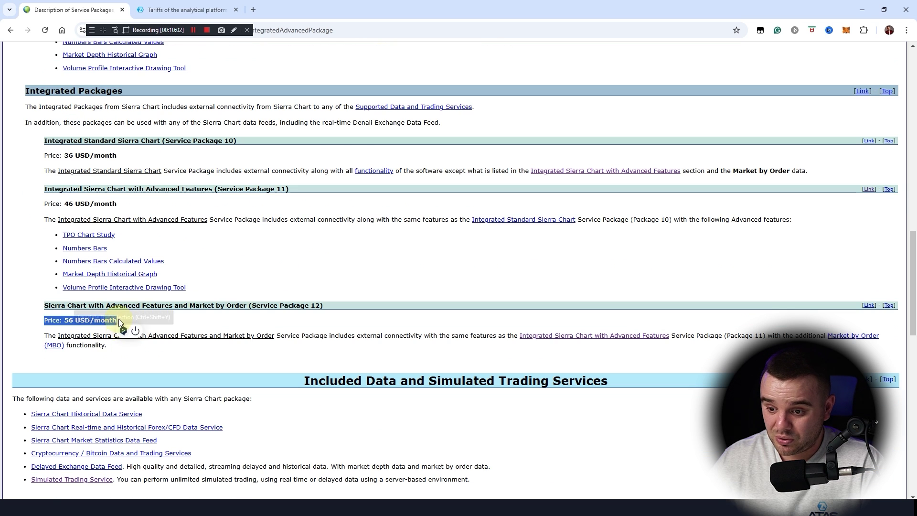
scroll(83, 318, up, 13)
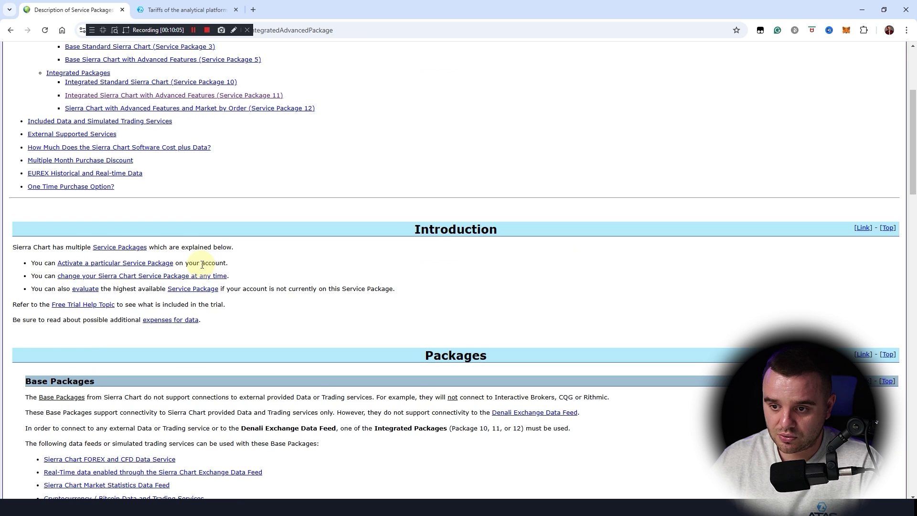
scroll(202, 265, up, 4)
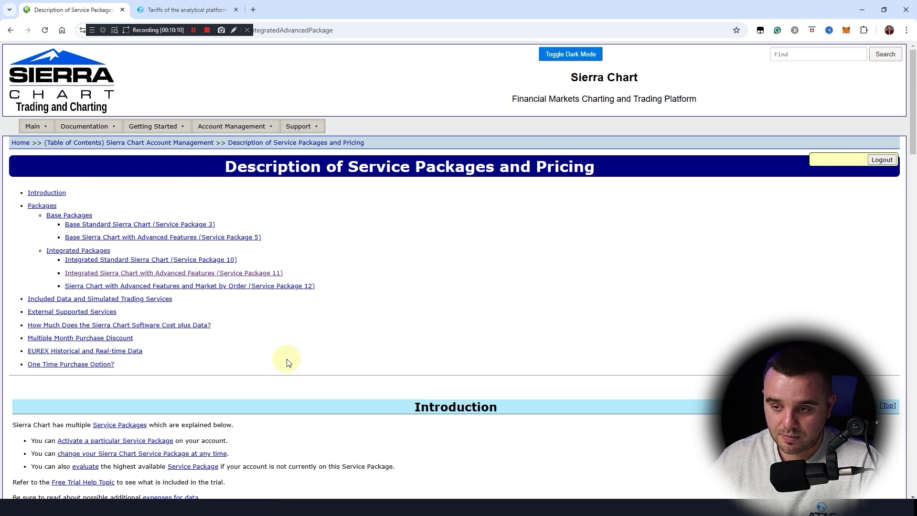
click(193, 8)
mouse_move(286, 497)
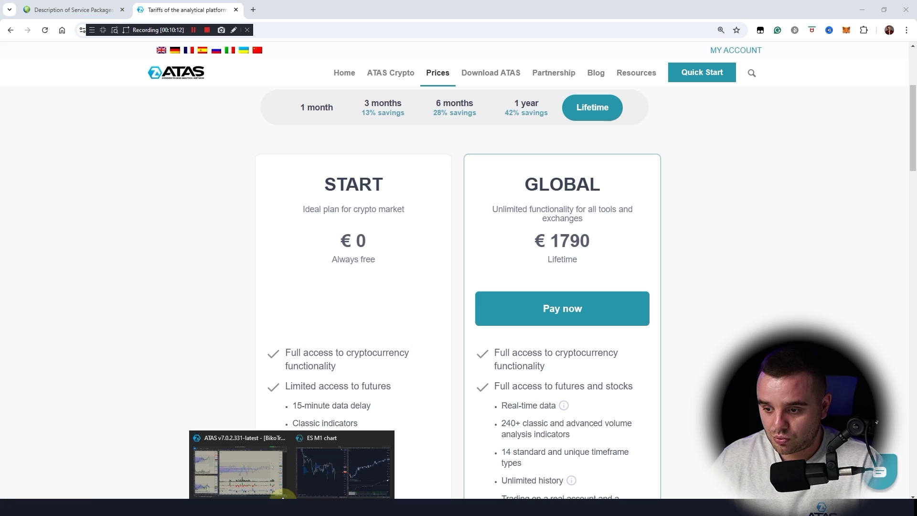